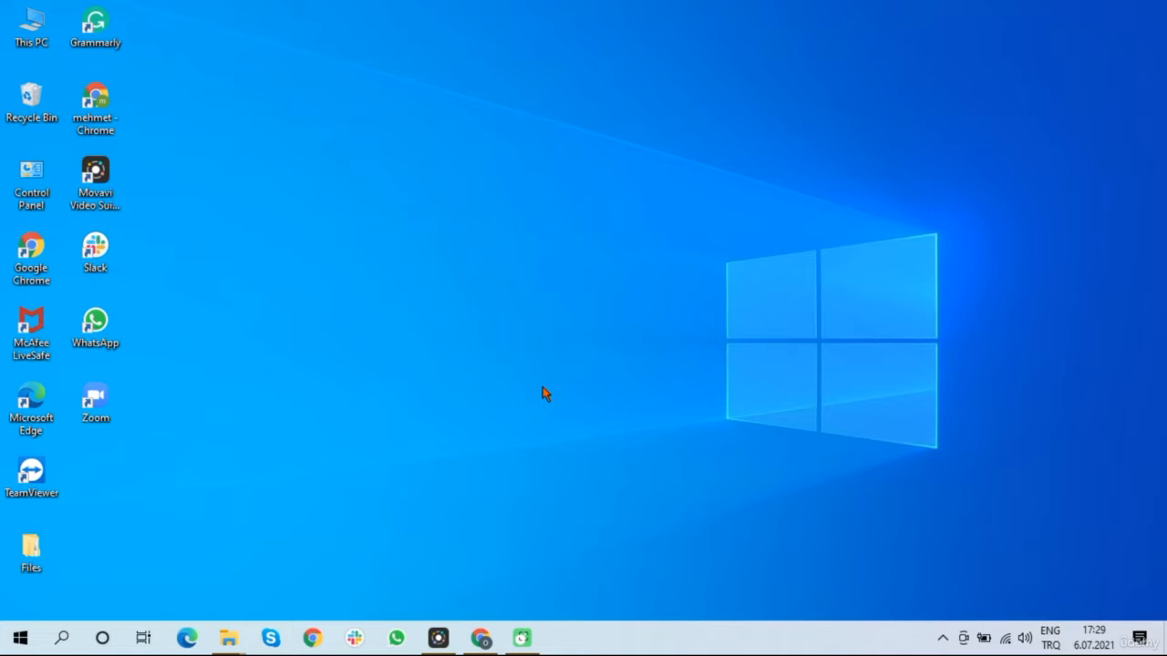
Search Windows for 'android studio', fixing the typo, so Android Studio shows as best match
left_click(63, 637)
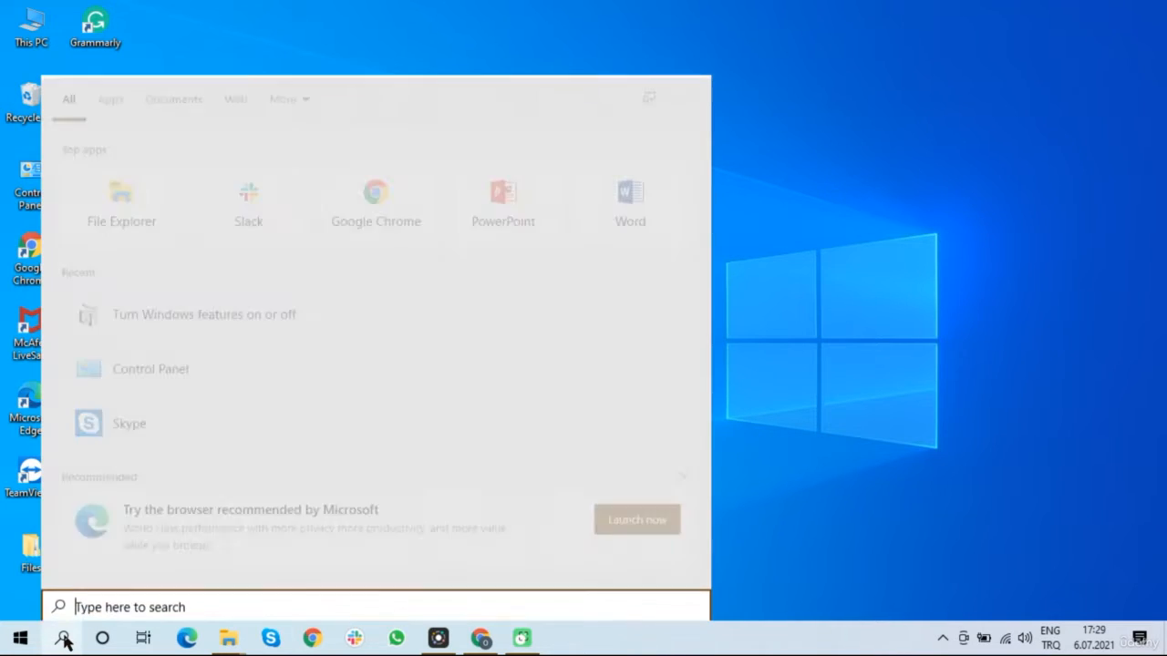
type("android")
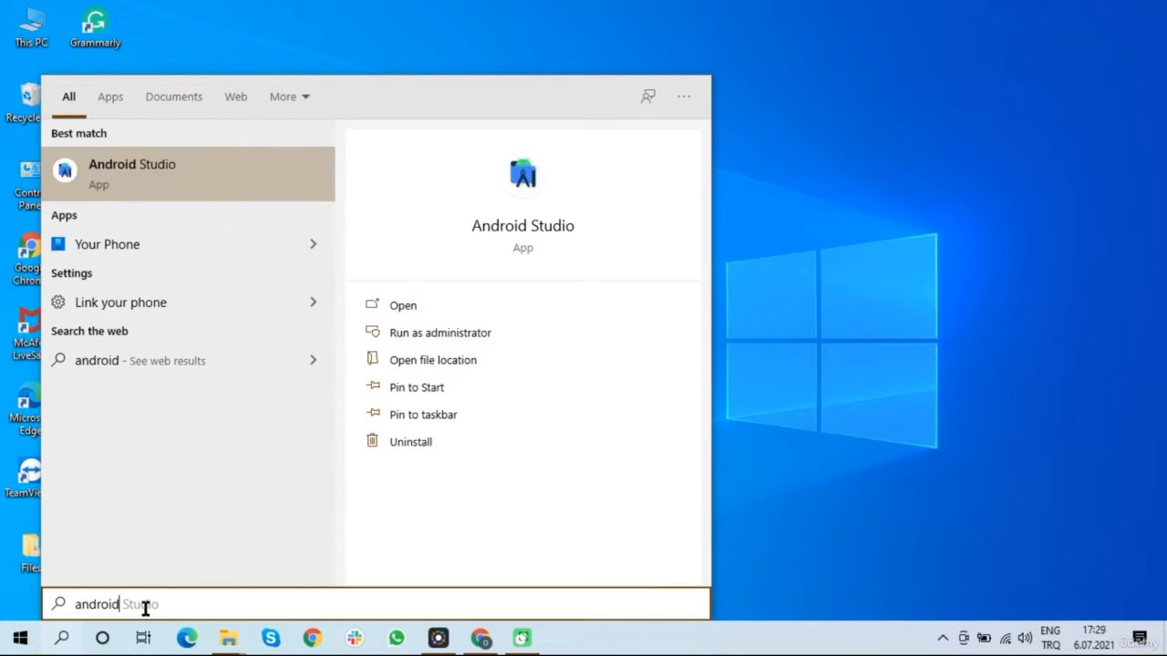
type(" stu")
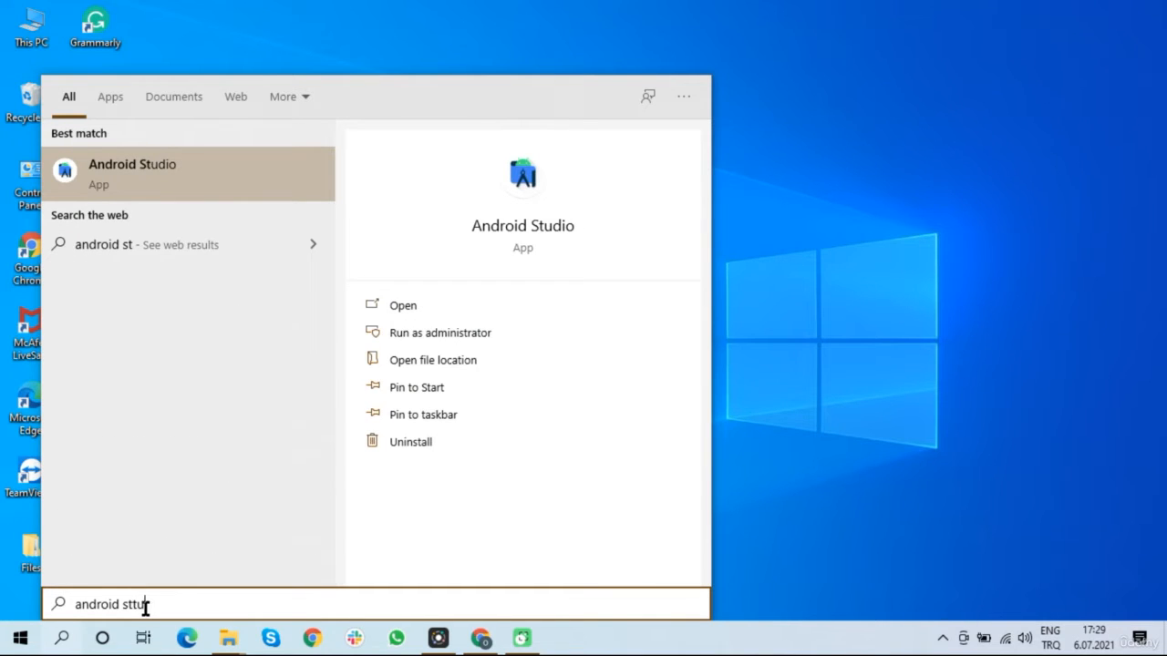
type("uio")
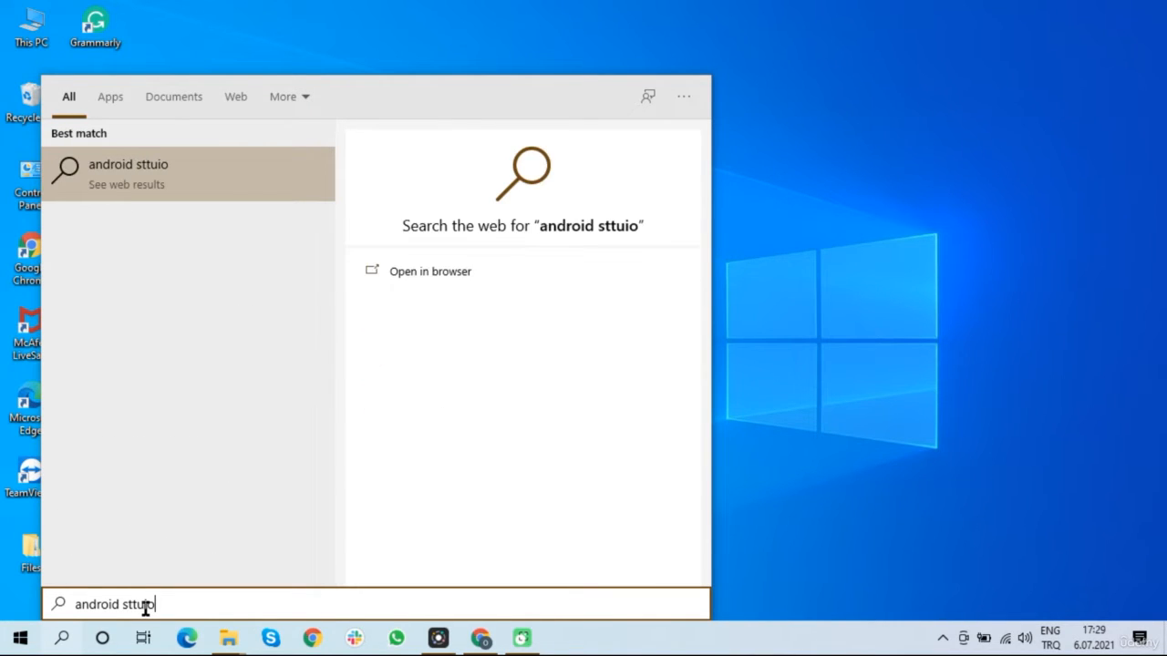
key("BackSpace")
key("BackSpace")
key("BackSpace")
key("BackSpace")
key("BackSpace")
key("BackSpace")
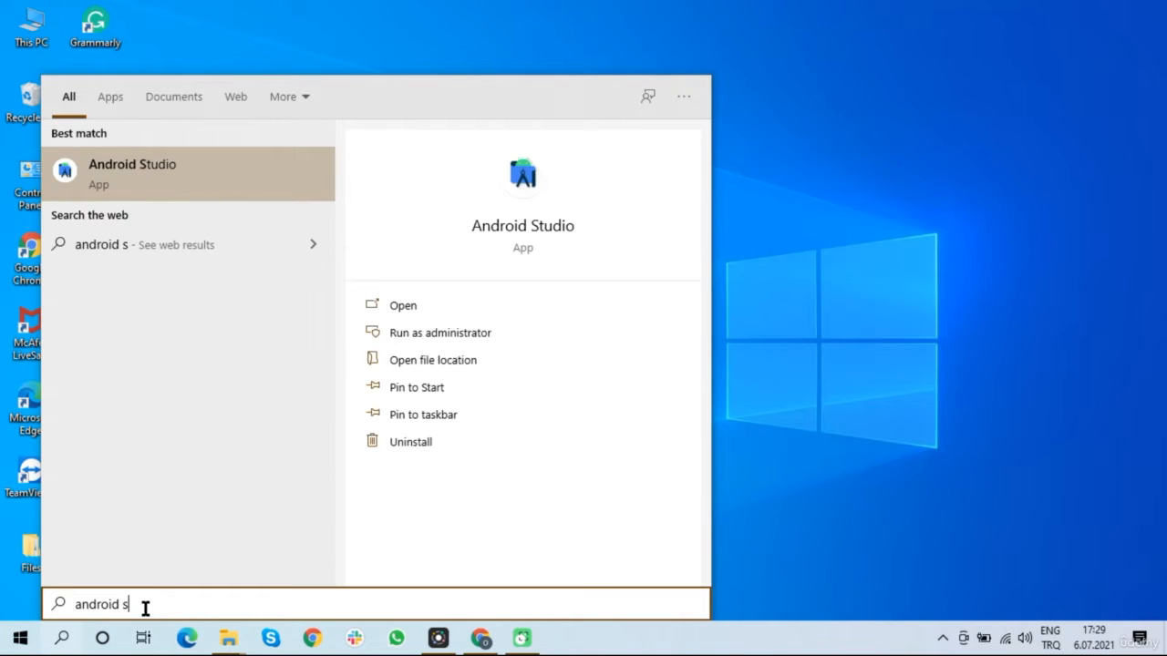
type("stu")
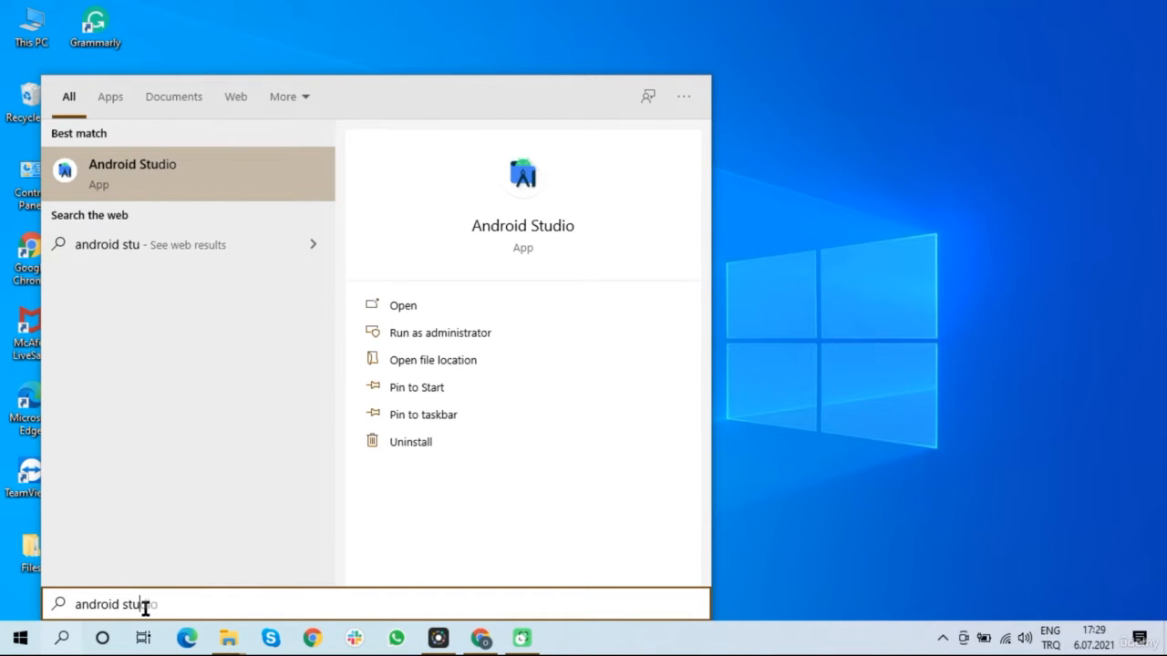
type("dio")
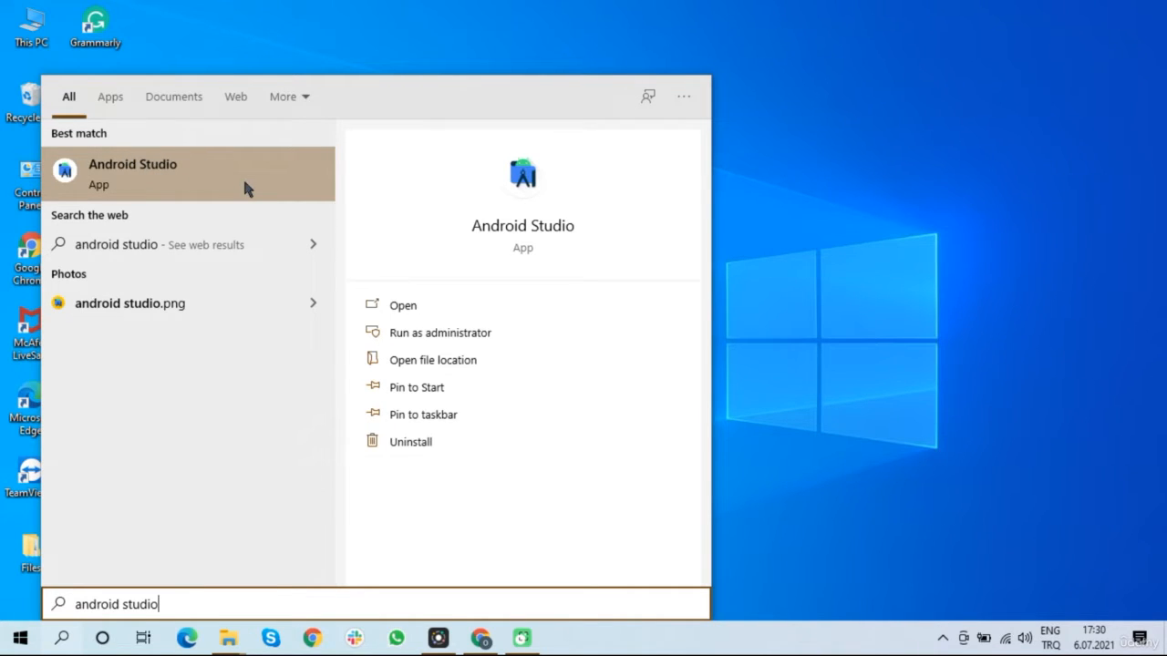
Launch Android Studio from the search results and choose 'Do not import settings'
left_click(469, 306)
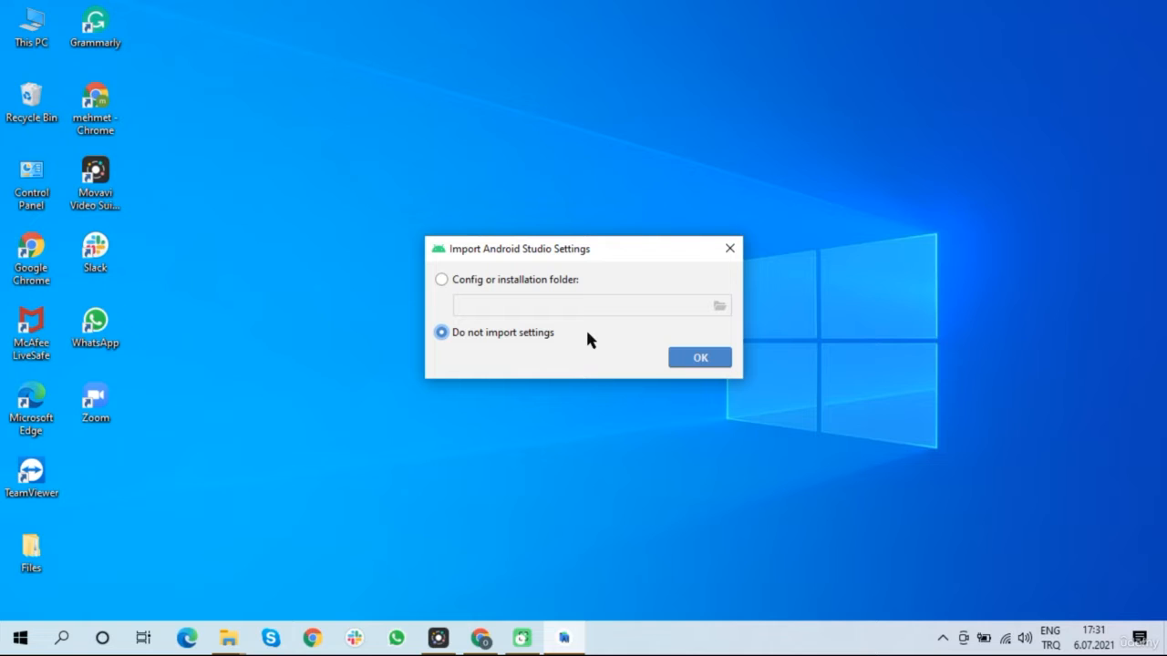
left_click(702, 358)
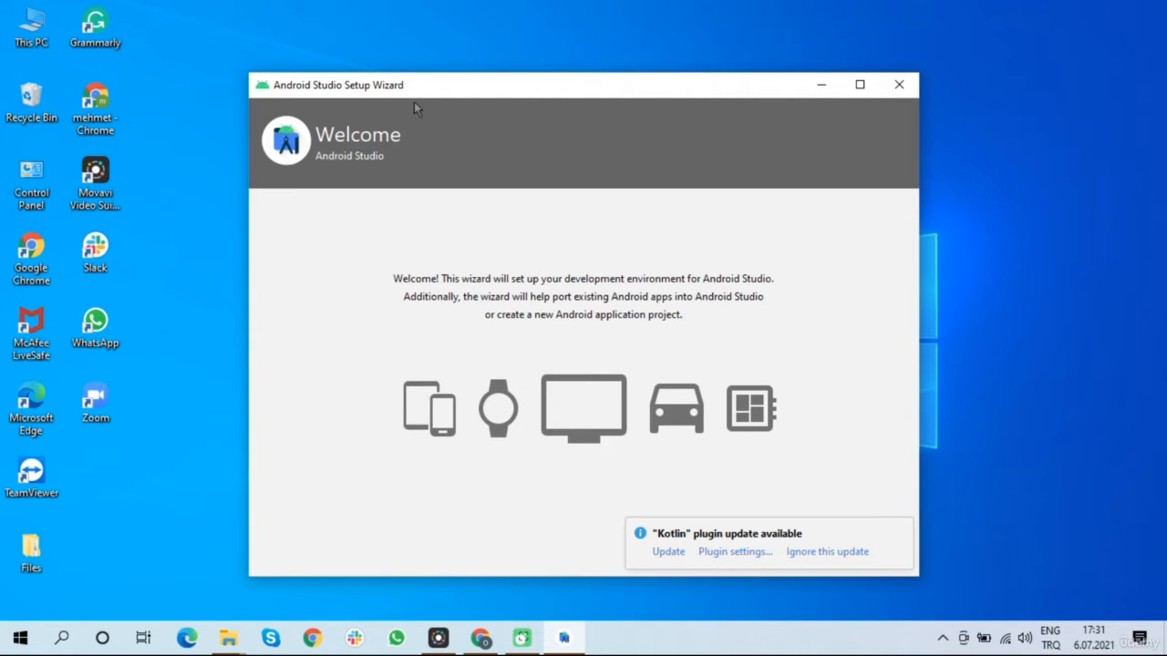
Reposition and enlarge the Setup Wizard window, then advance past the Welcome page
left_click_drag(608, 86, 471, 29)
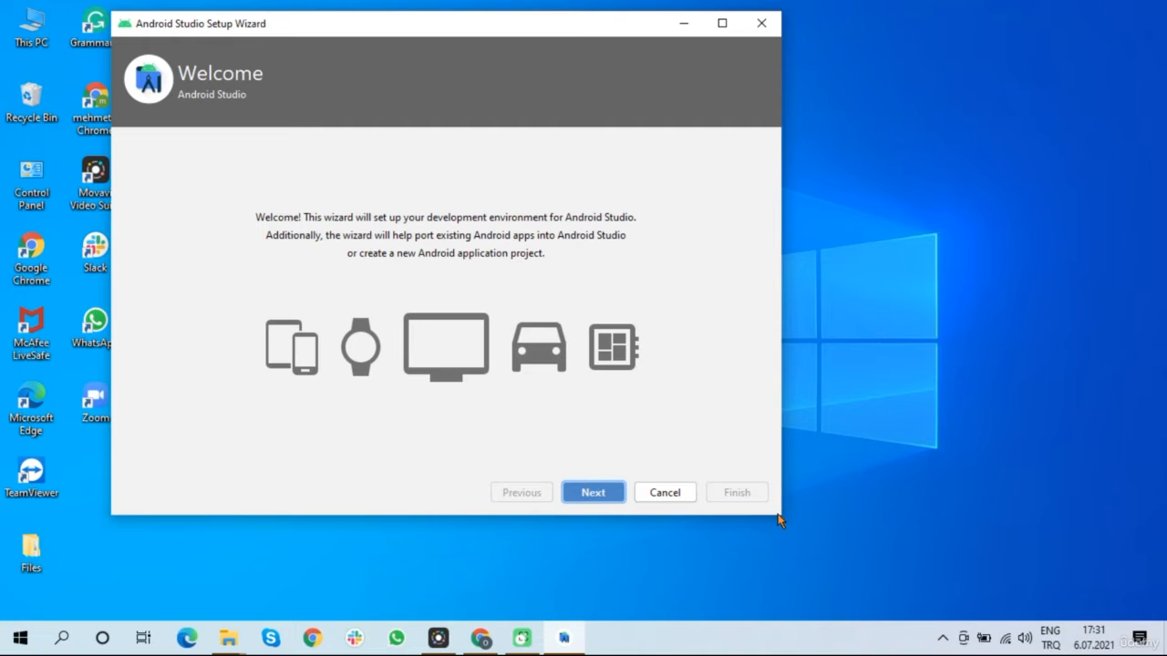
left_click_drag(779, 513, 1031, 559)
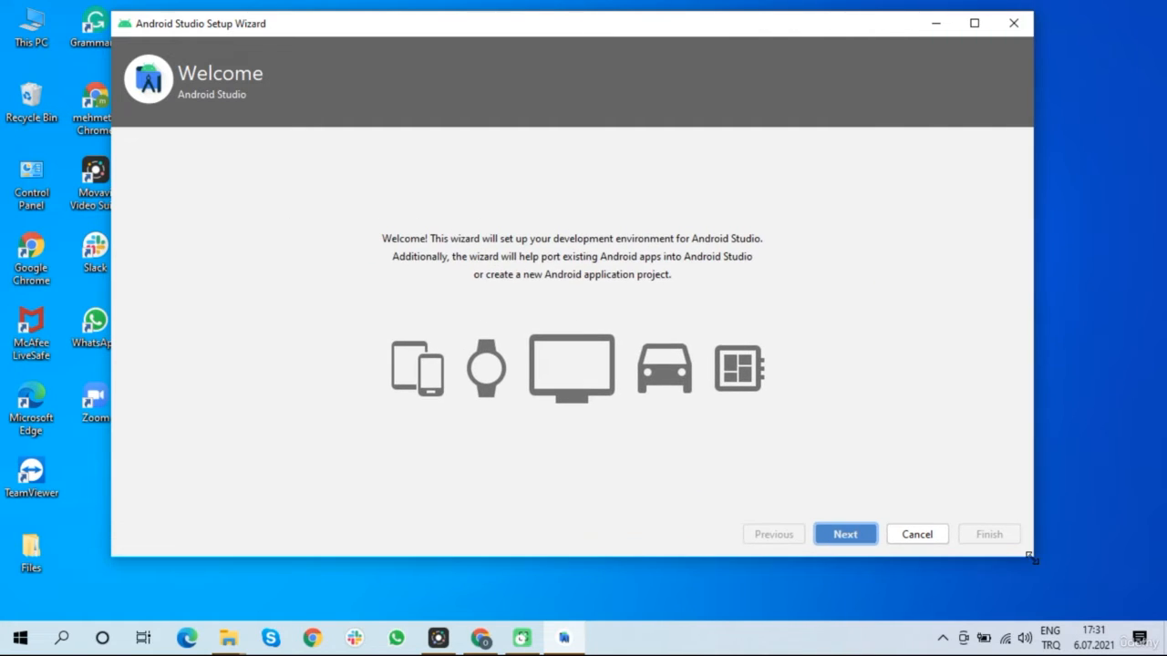
left_click_drag(502, 27, 551, 36)
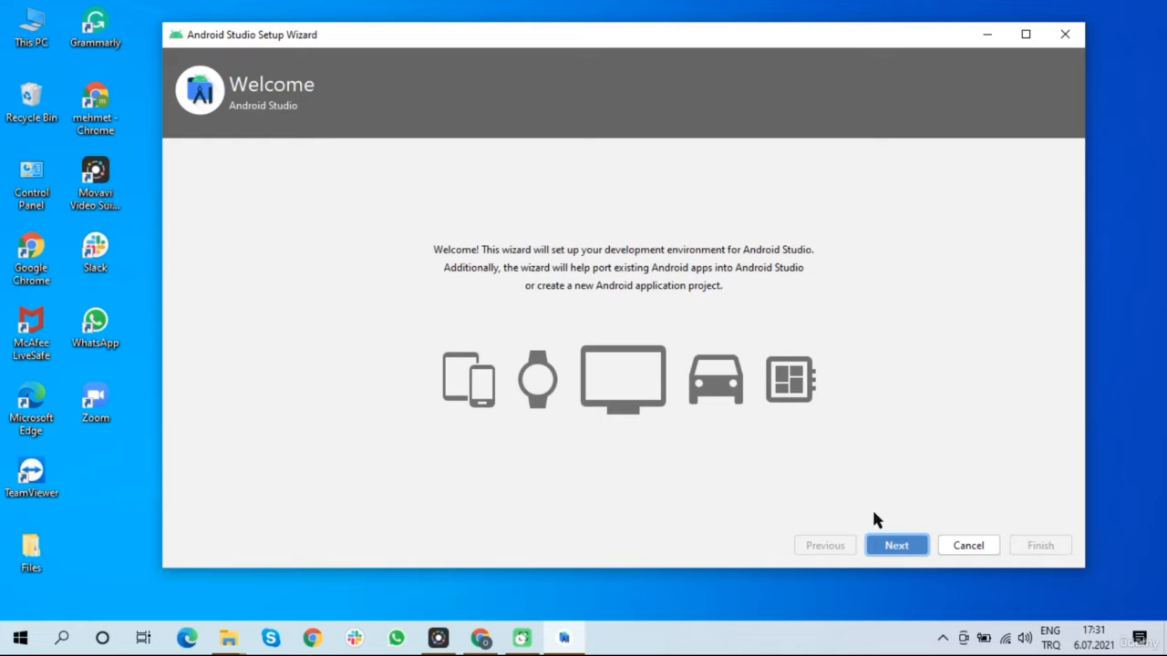
left_click(898, 546)
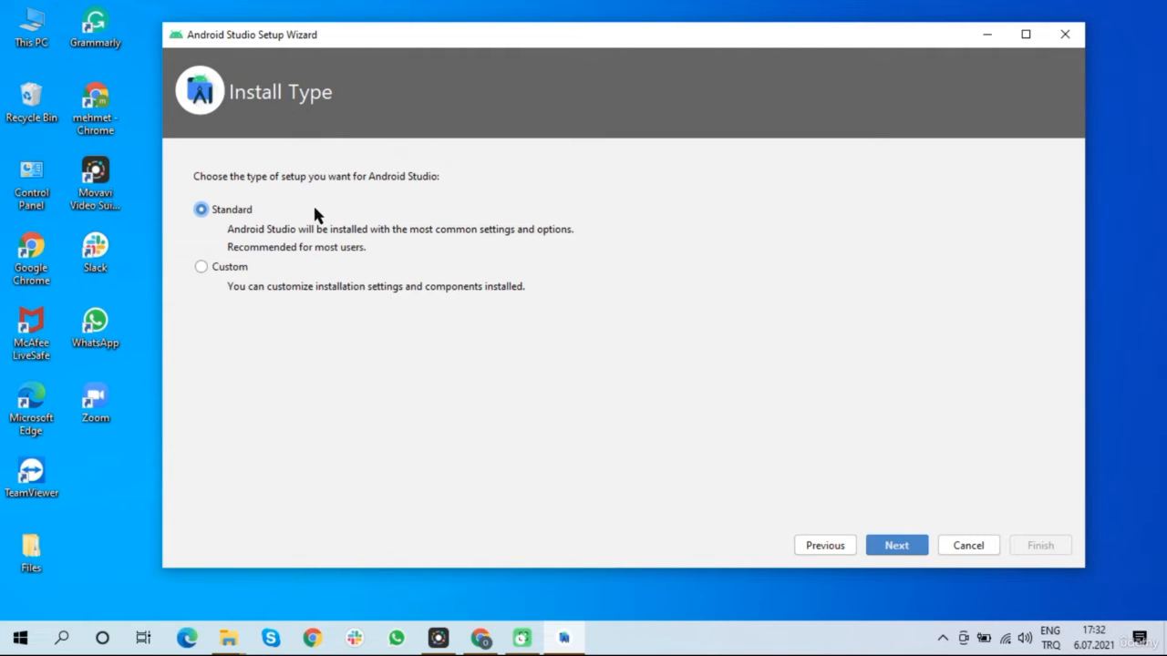
Select the Custom install type instead of Standard
left_click(202, 268)
Set the default JDK location to the Embedded JDK and confirm it
left_click(896, 547)
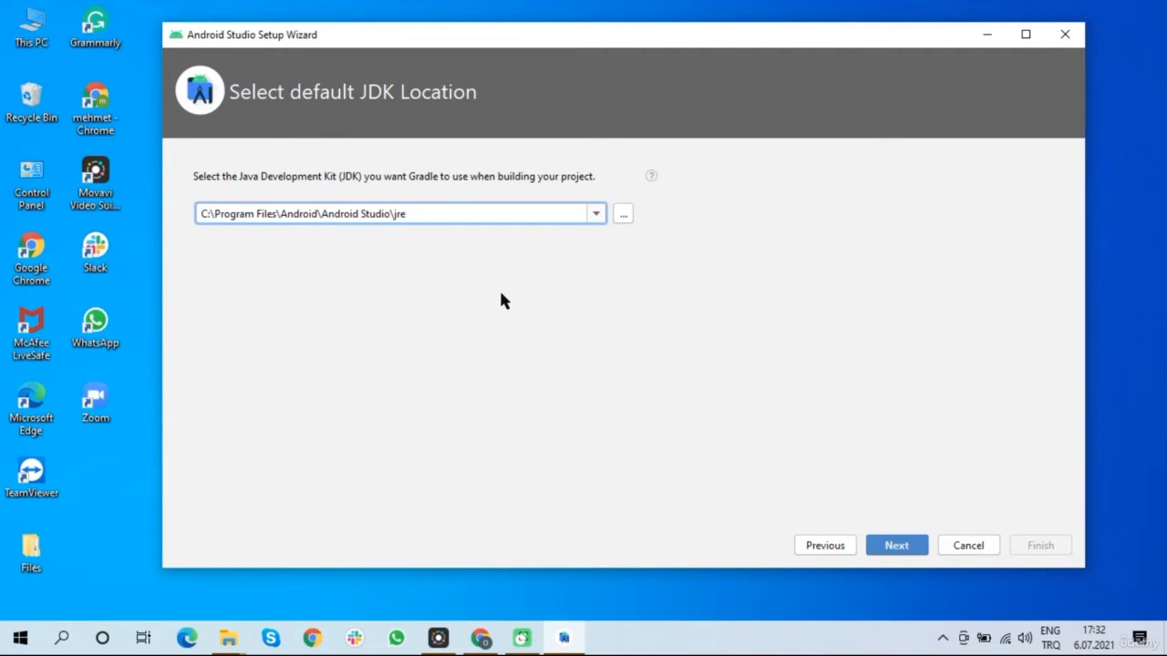
left_click(596, 216)
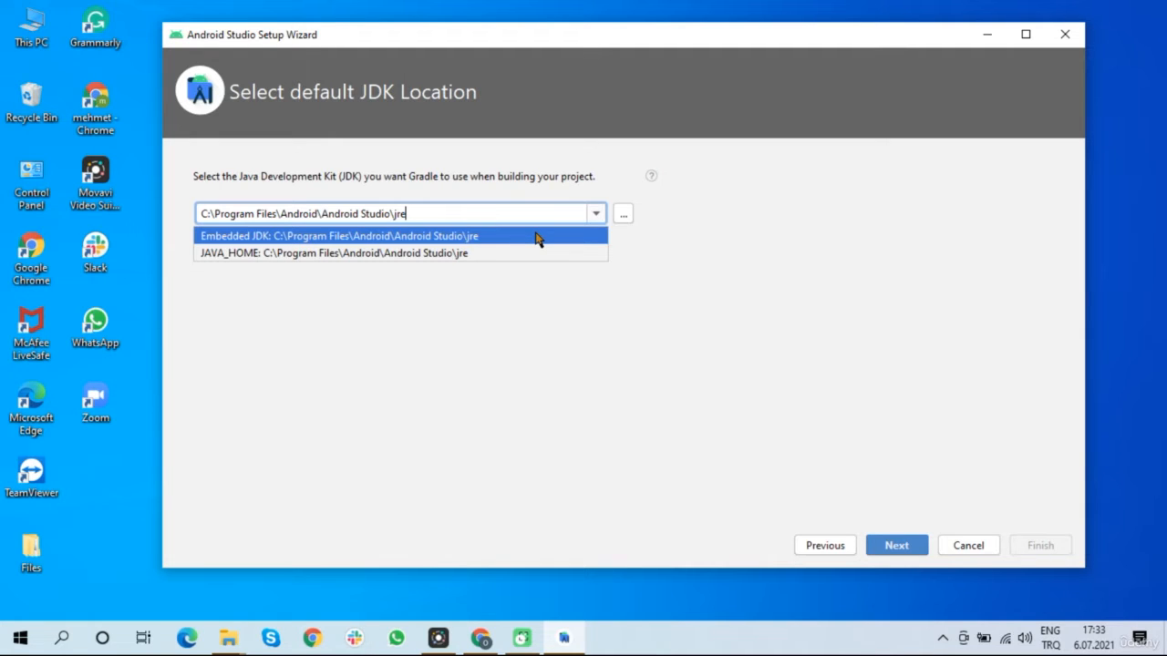
left_click(538, 236)
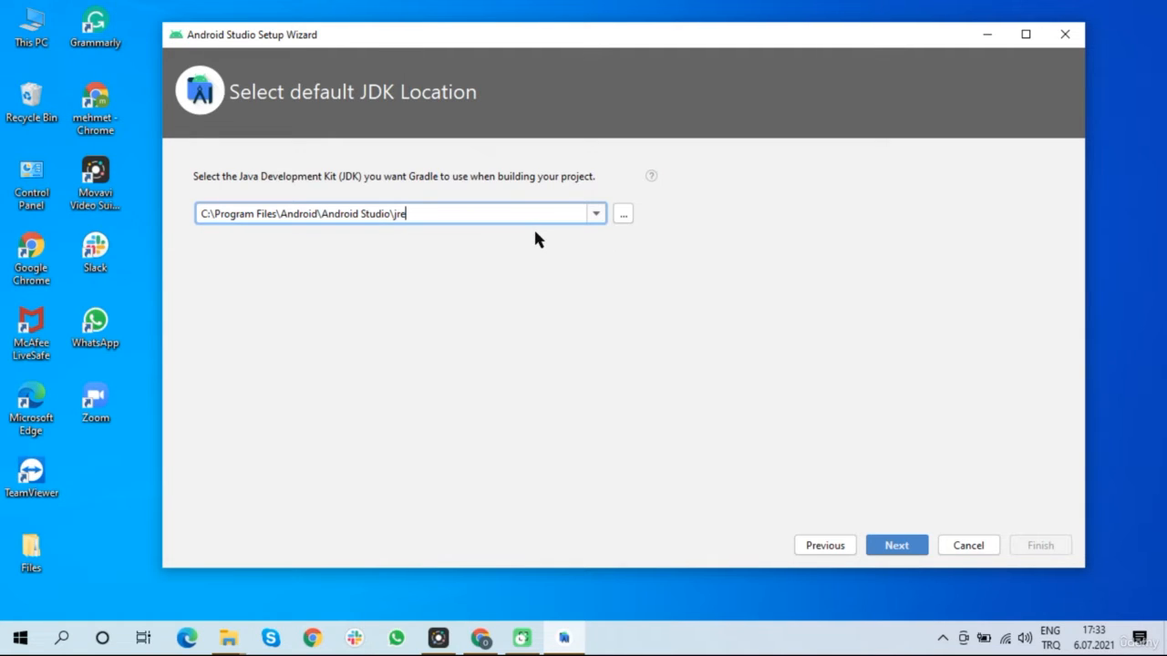
left_click(901, 545)
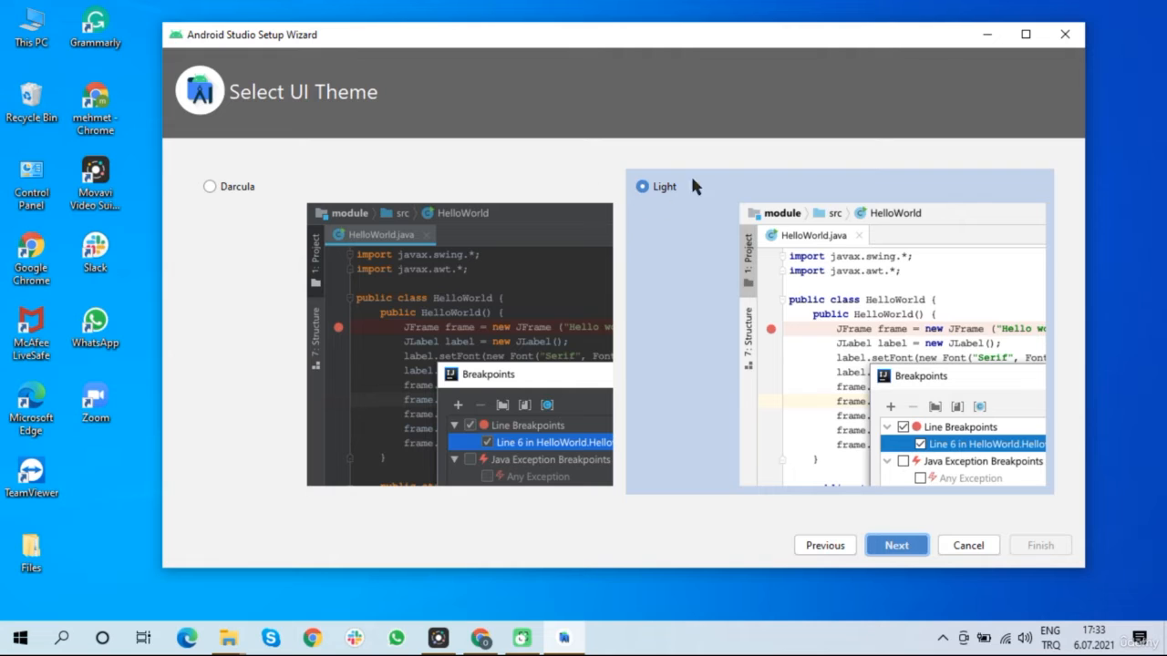
Try Darcula, then settle on the Light UI theme and proceed to SDK Components Setup
left_click(238, 188)
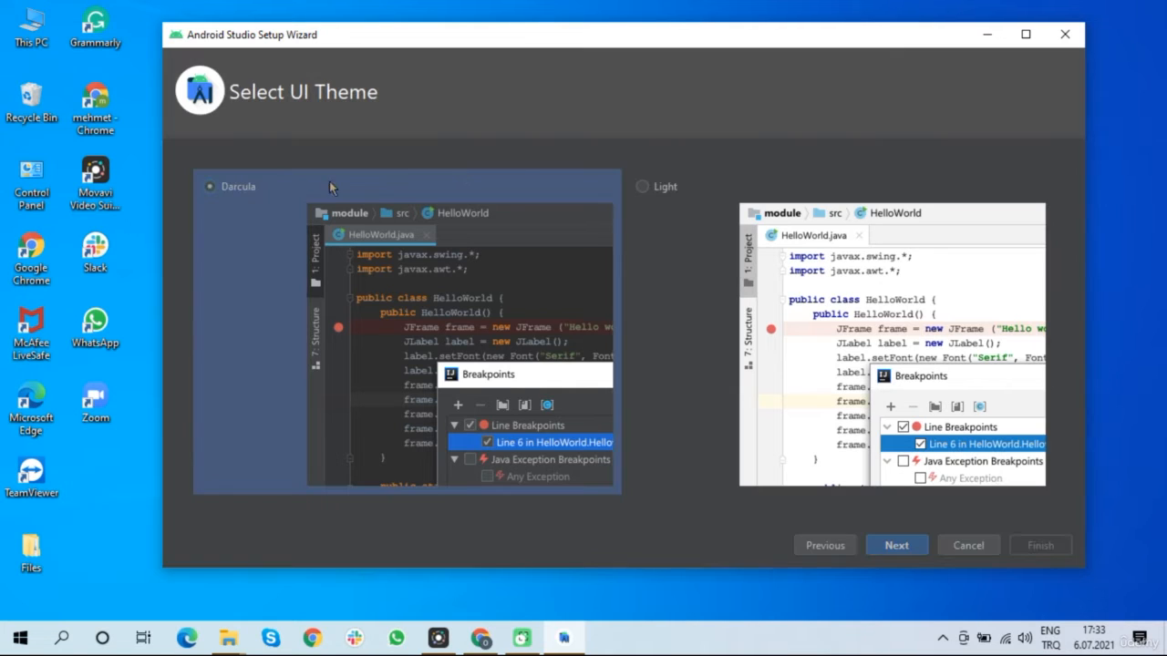
left_click(642, 186)
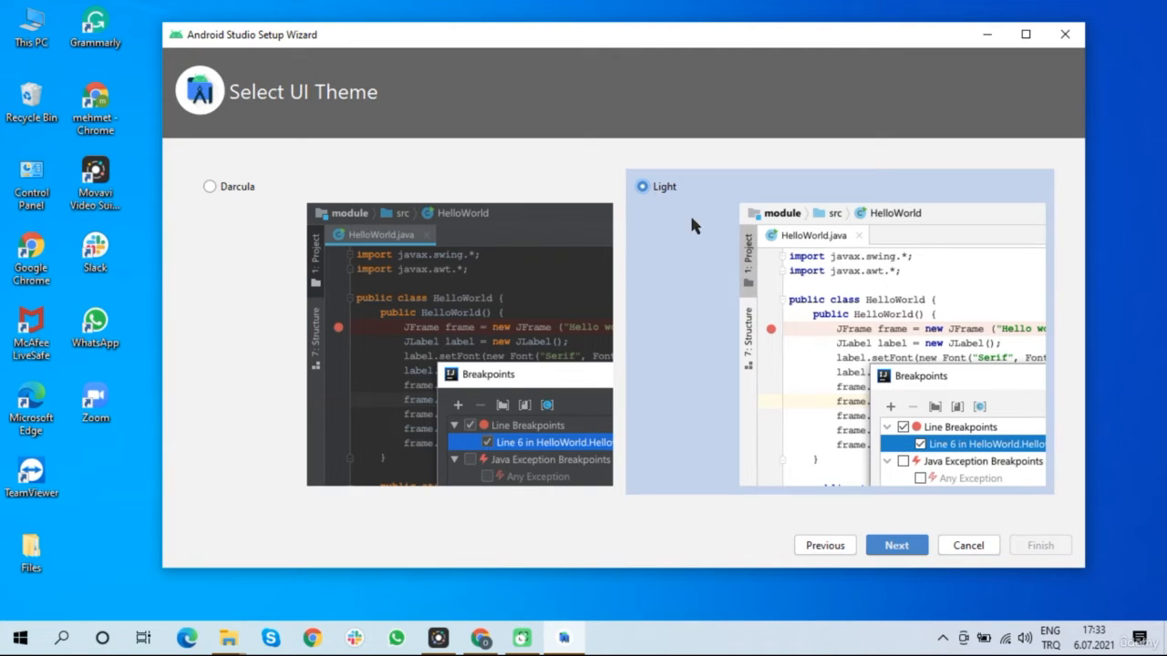
left_click(896, 545)
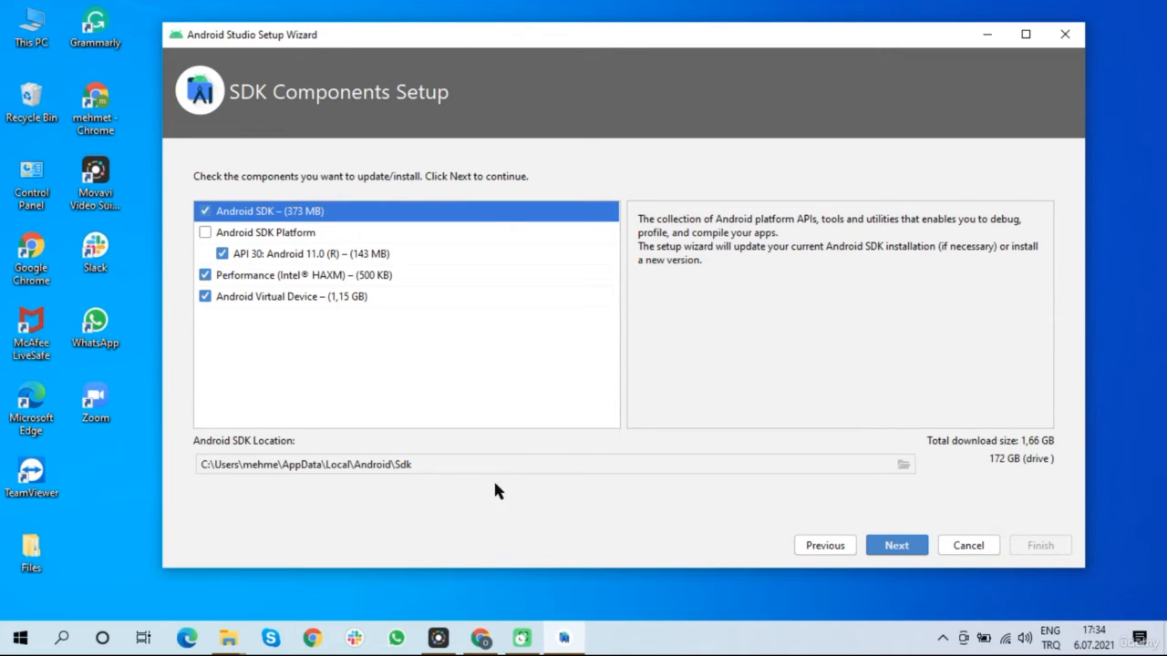
Keep the default SDK install location, cancelling the folder browser, and proceed
left_click(904, 464)
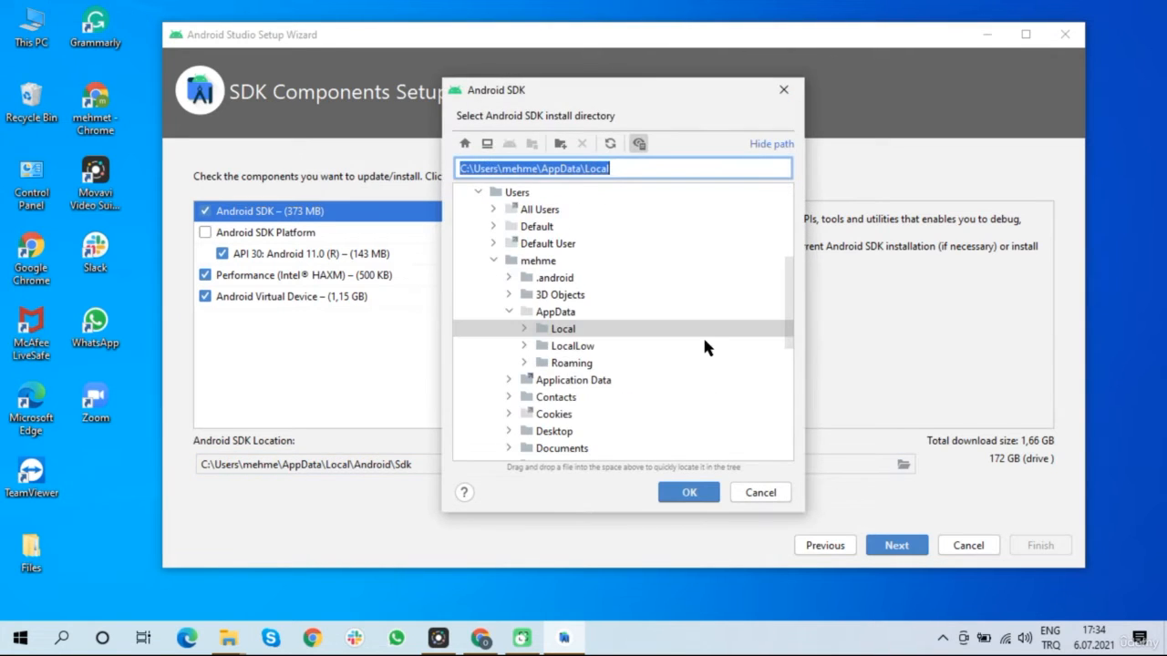
left_click(756, 492)
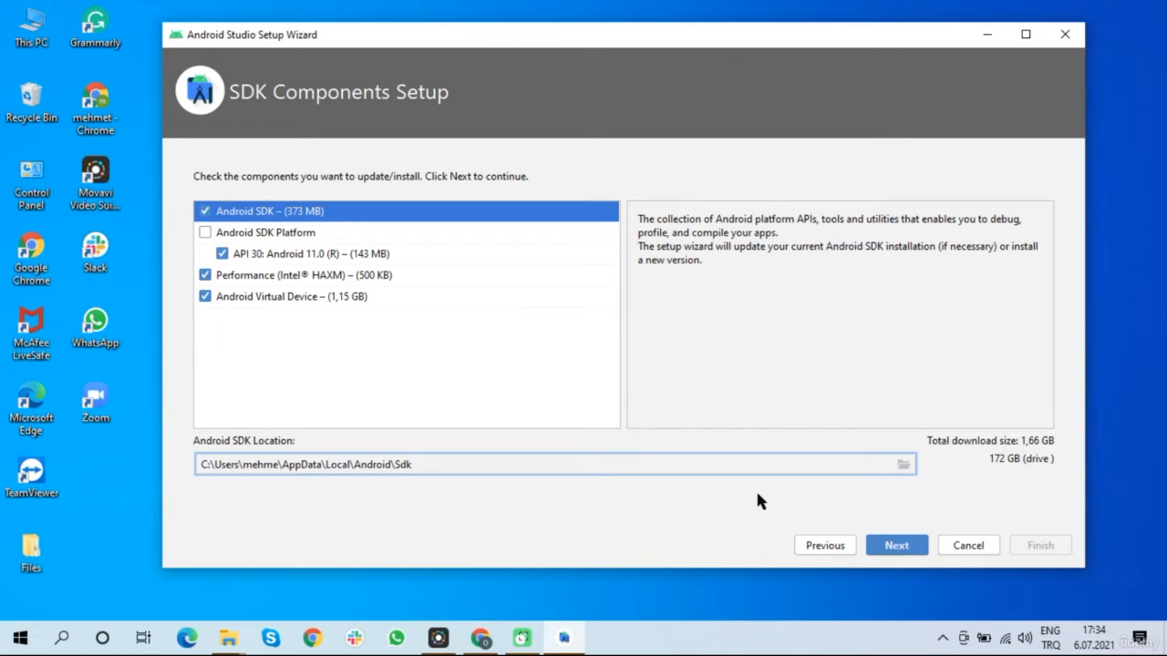
left_click(894, 552)
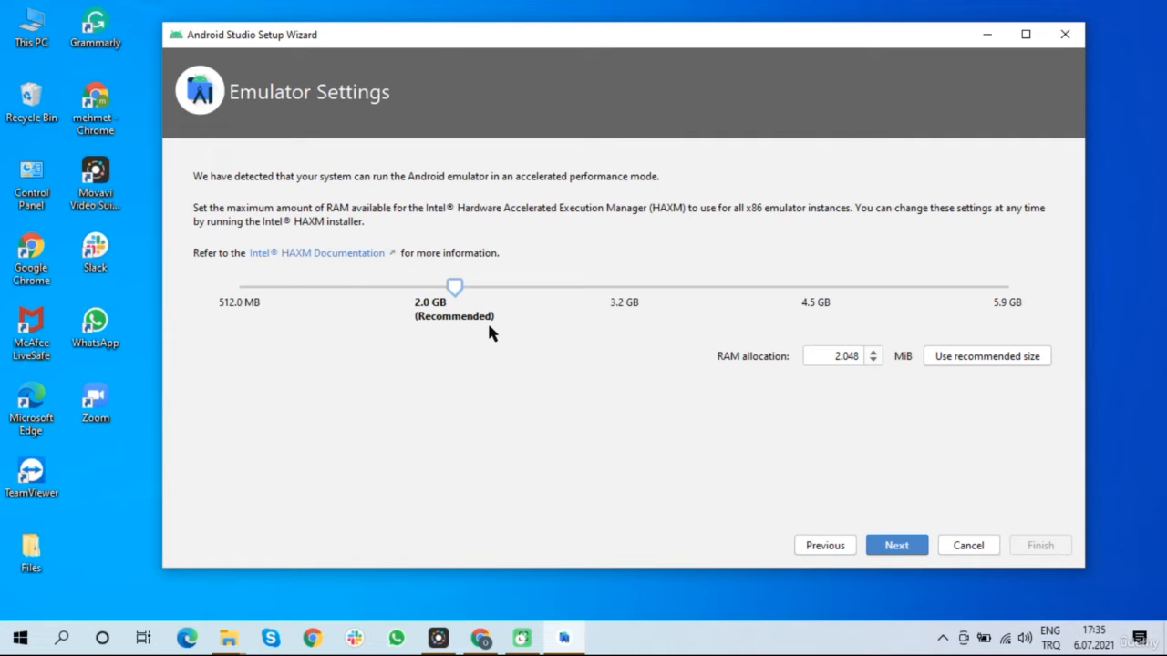
Accept the recommended 2.0 GB emulator RAM allocation
left_click(887, 547)
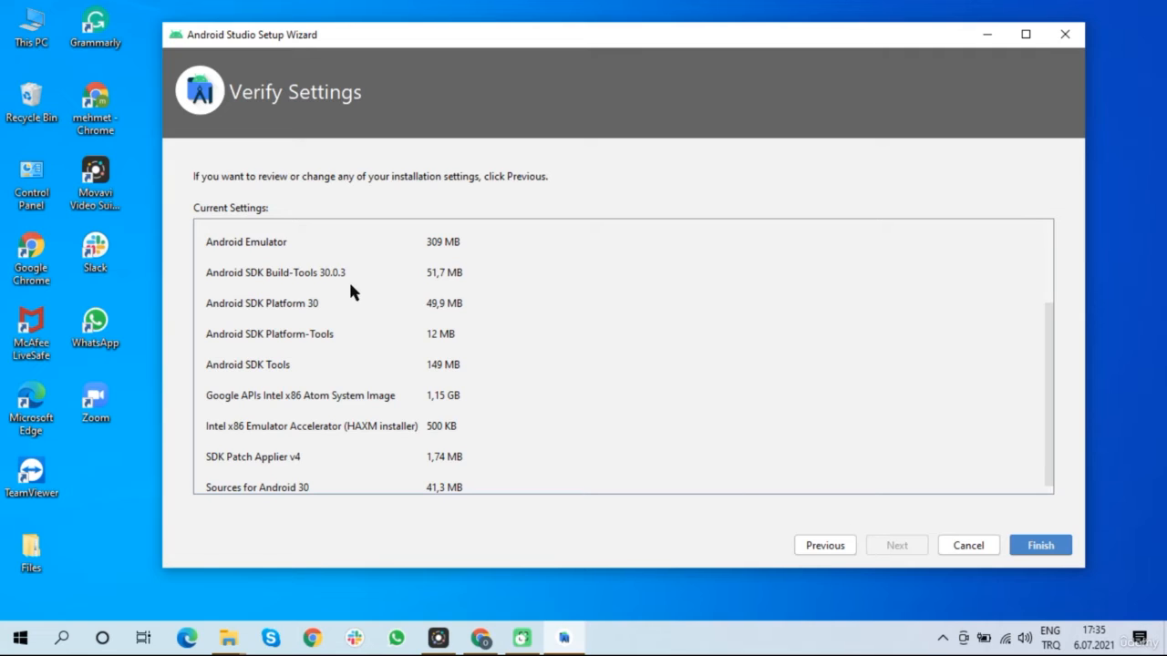
Review the Verify Settings component list and start downloading the SDK components
scroll(358, 310, "up", 3)
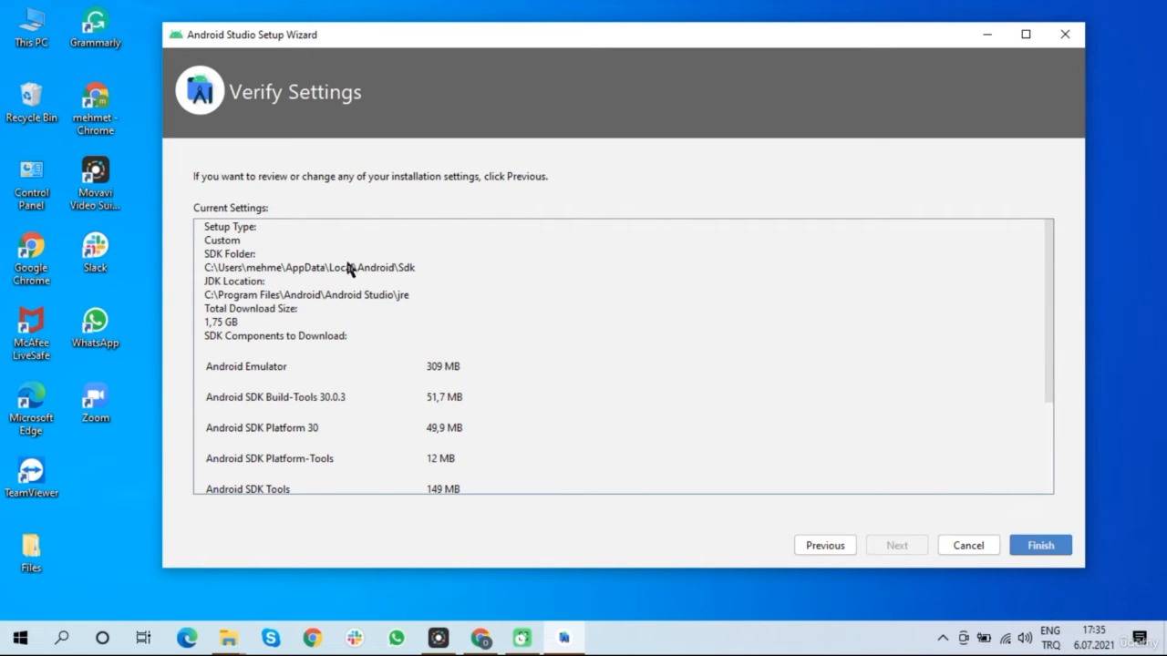
scroll(544, 315, "down", 3)
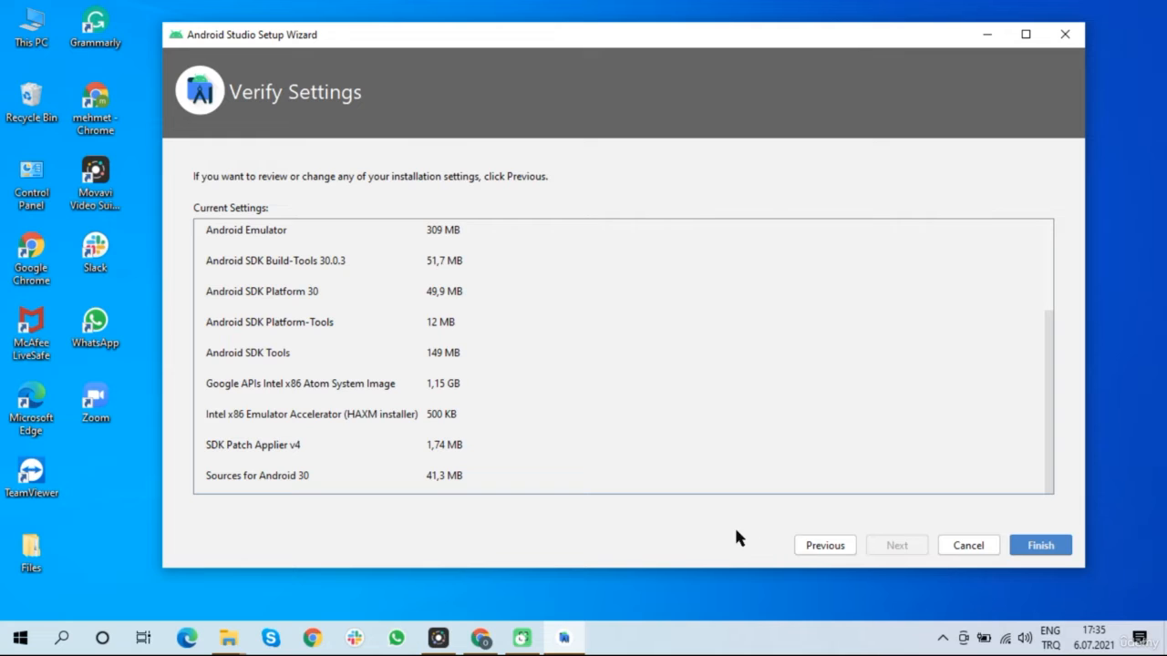
scroll(603, 412, "up", 5)
scroll(603, 412, "down", 5)
left_click(1042, 546)
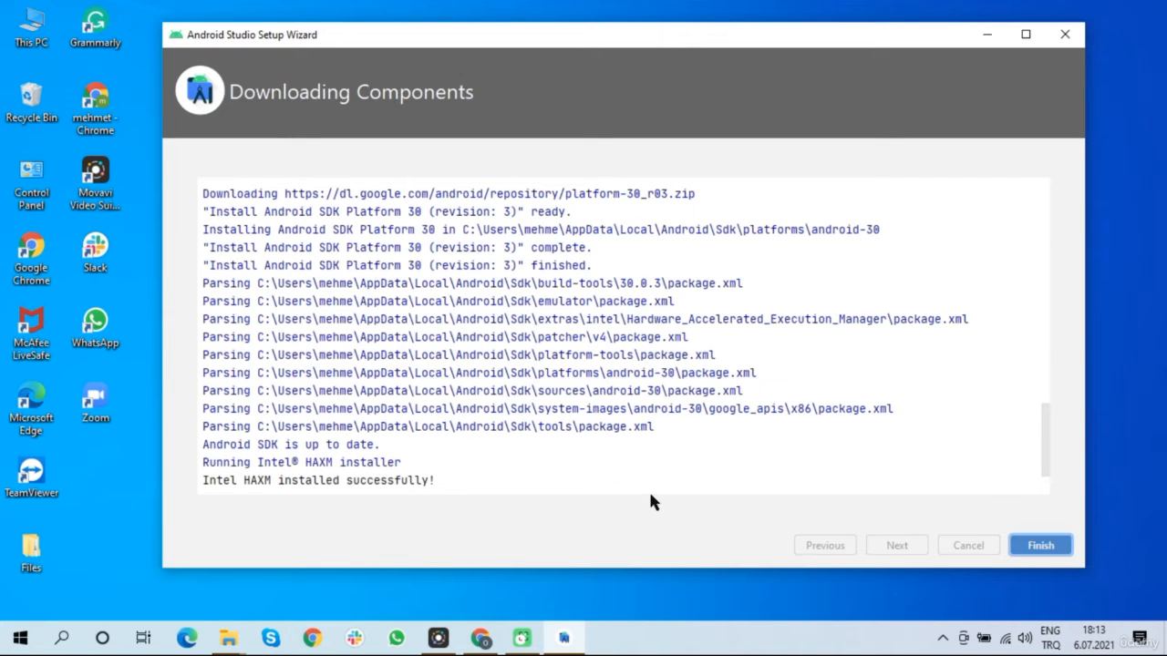
Close the completed setup wizard and start a New Project from the Welcome screen
left_click(1040, 546)
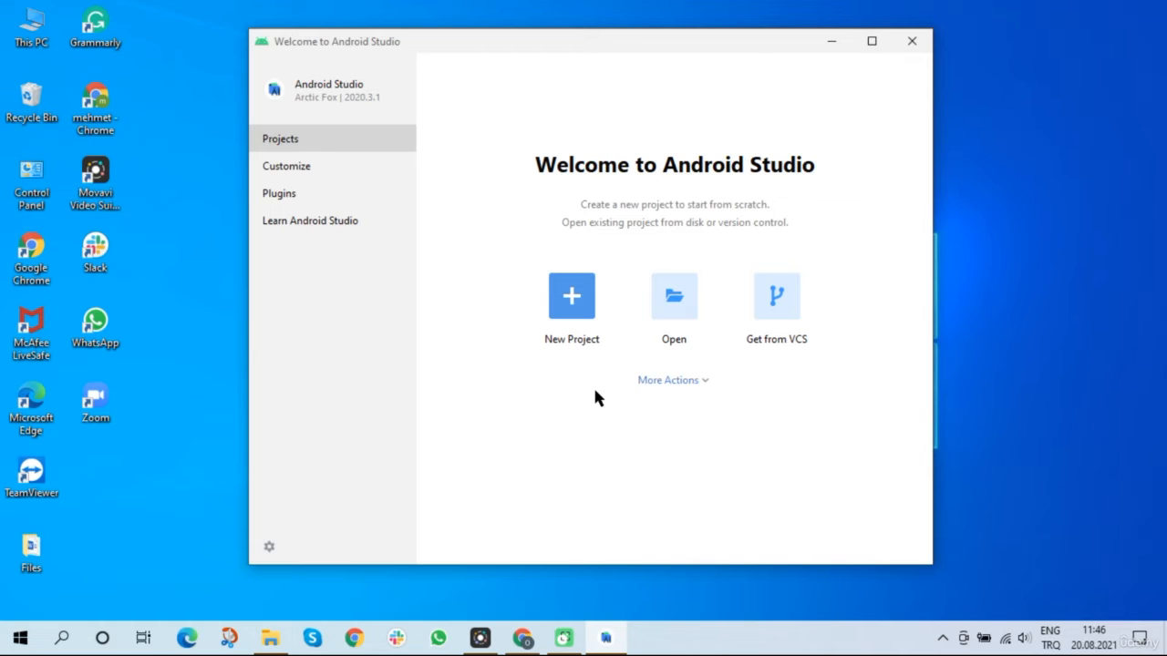
left_click(574, 297)
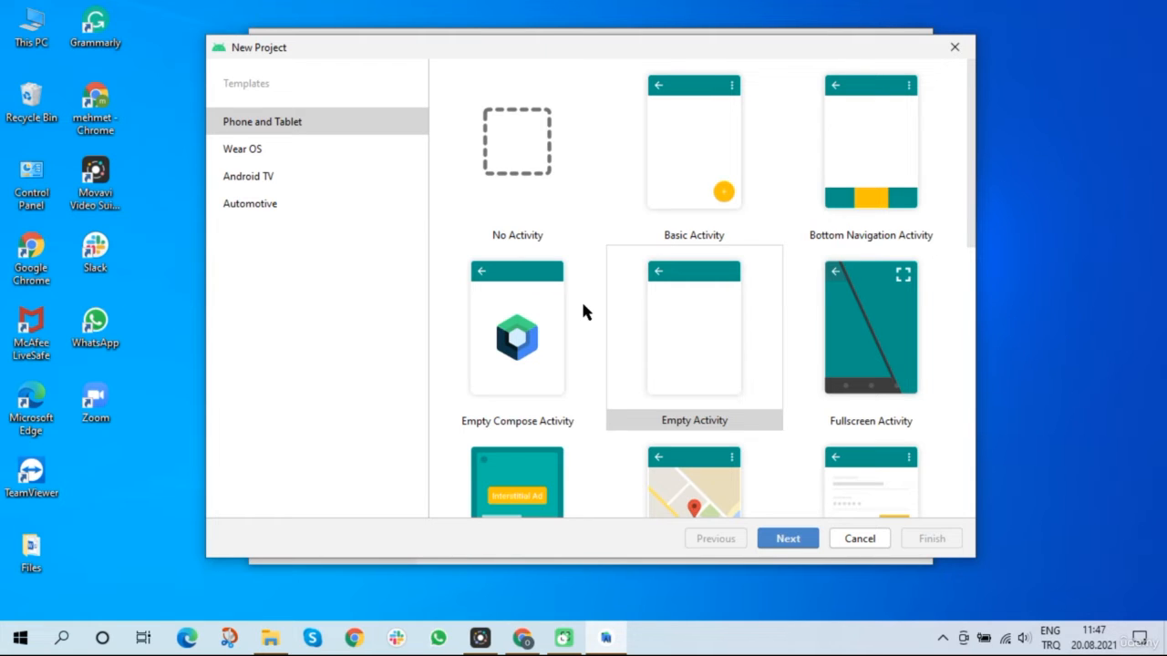
left_click(290, 127)
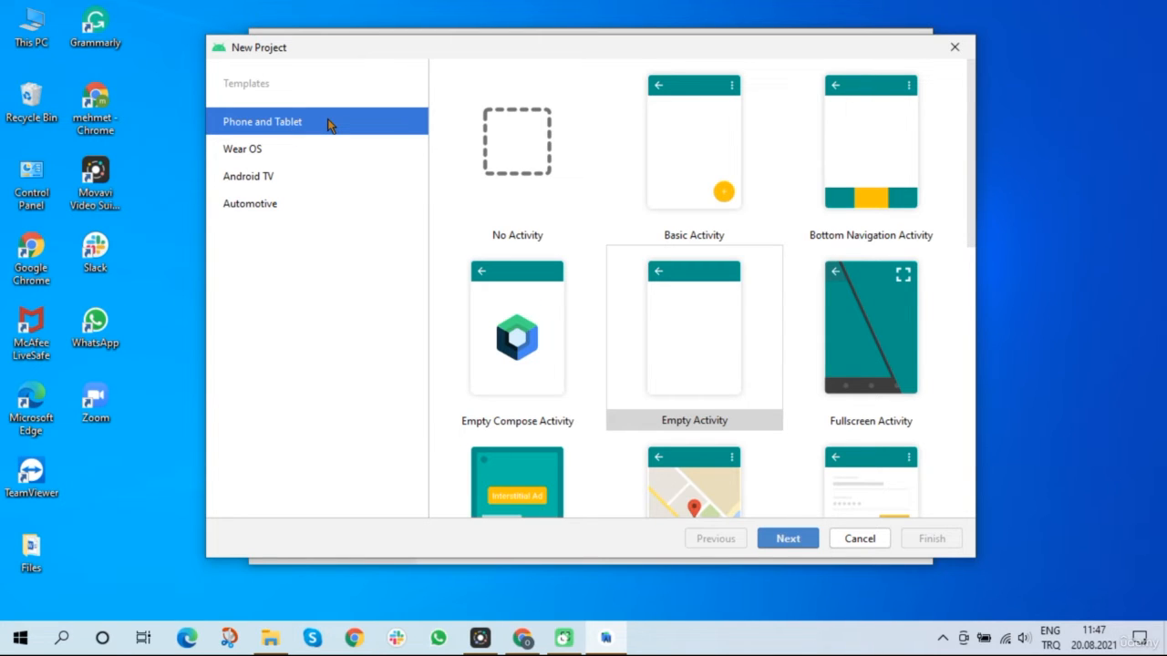
left_click(310, 153)
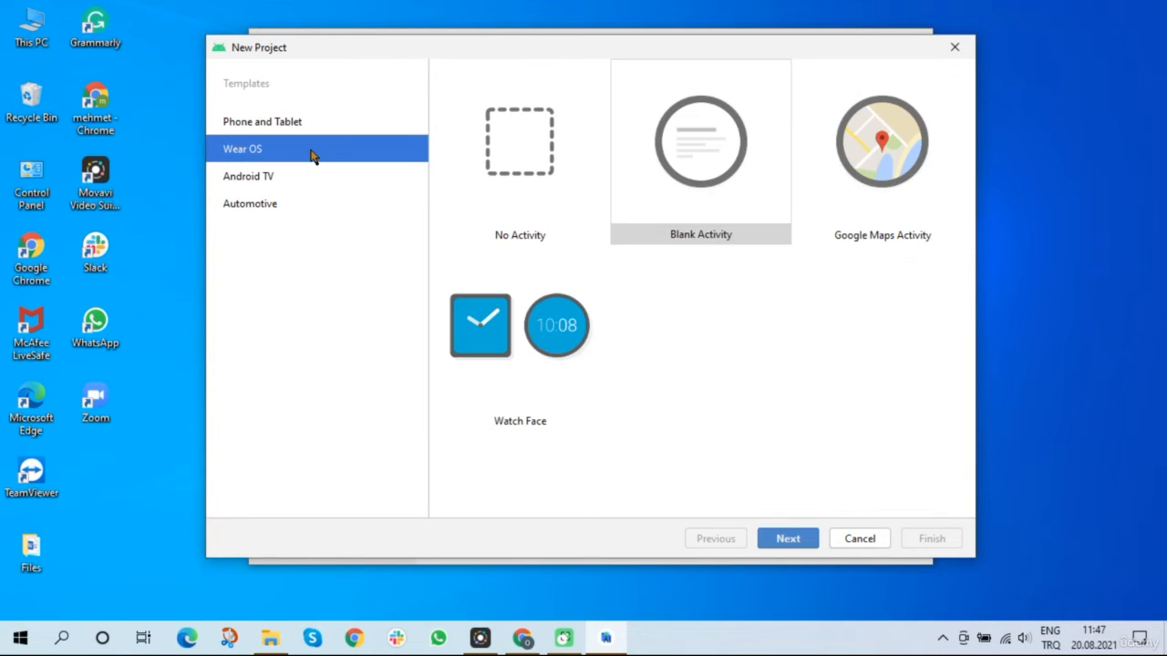
left_click(304, 187)
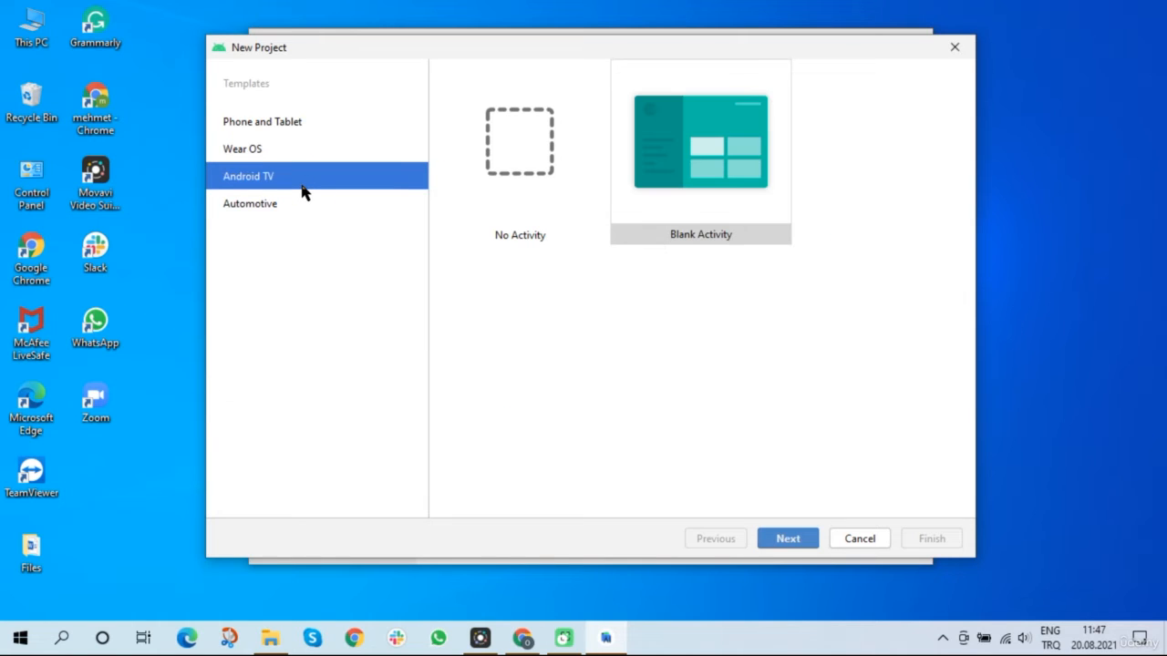
left_click(294, 205)
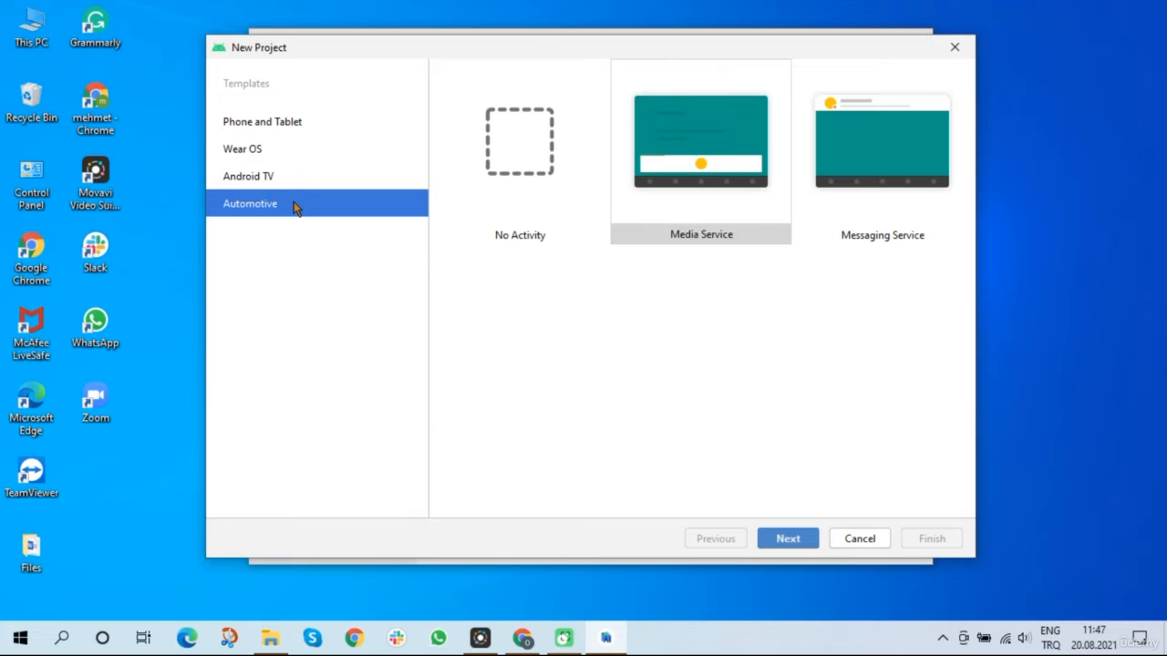
left_click(302, 122)
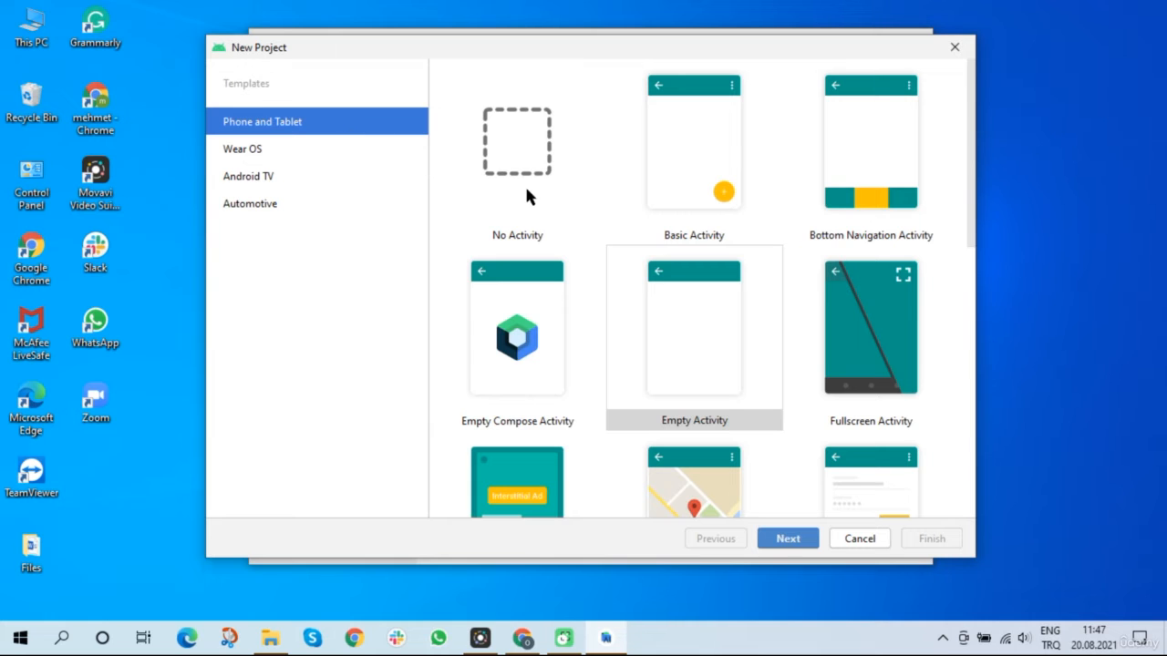
Select the Empty Activity template instead of Google Maps Activity and continue to its settings
scroll(643, 239, "down", 3)
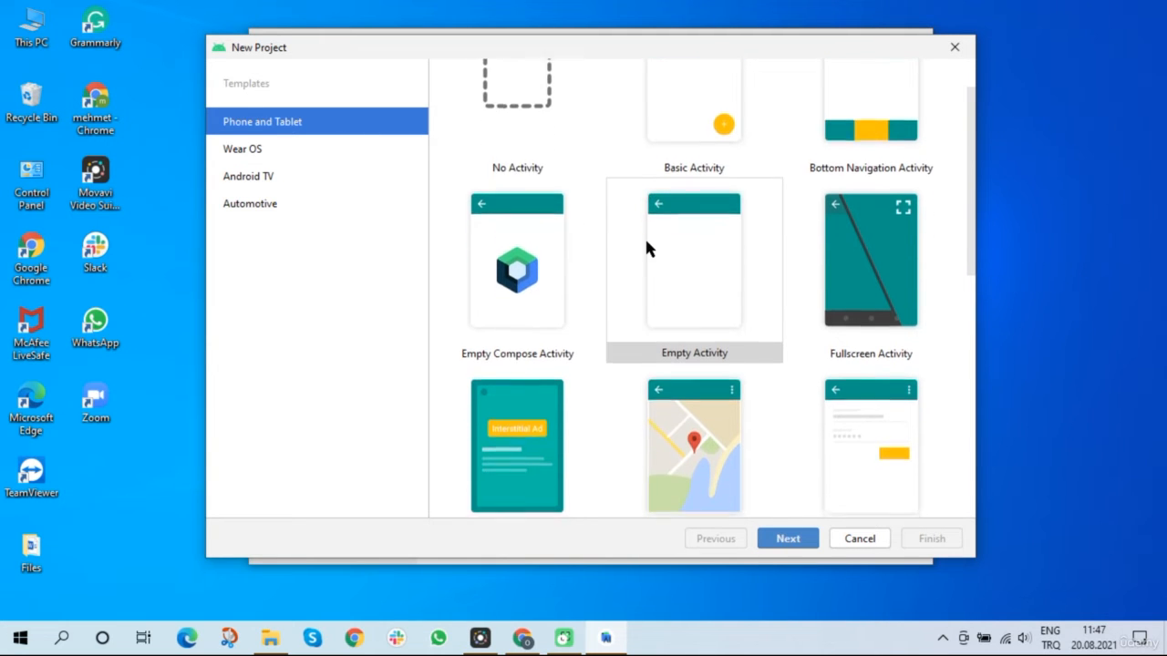
scroll(646, 248, "down", 5)
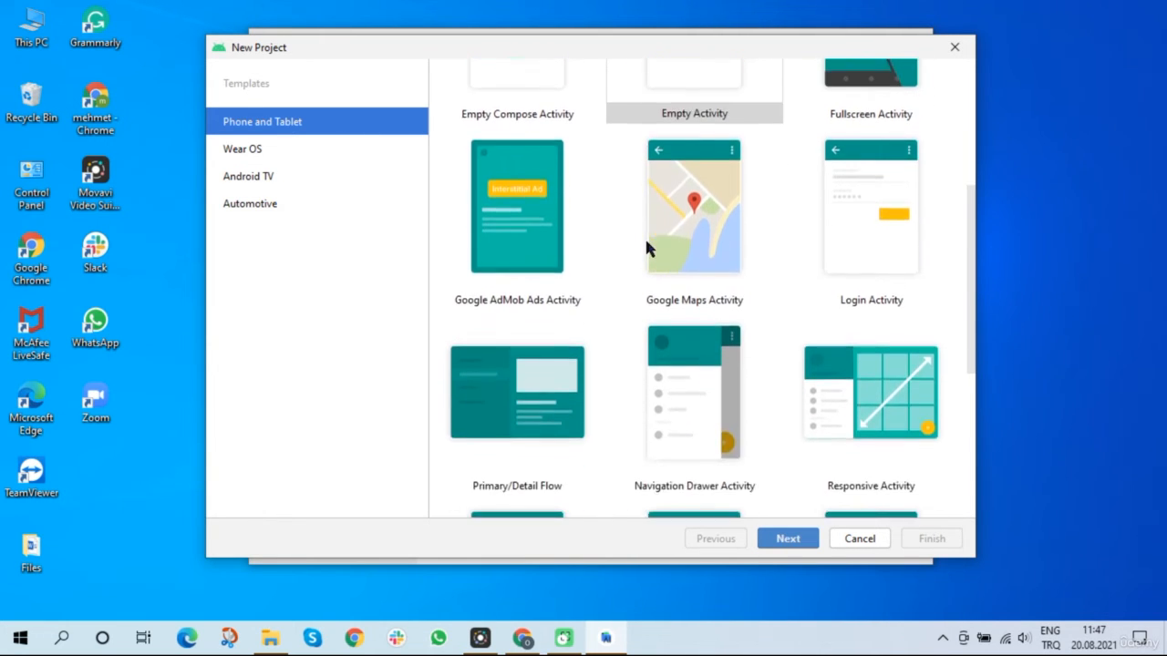
scroll(646, 248, "down", 2)
scroll(646, 248, "up", 3)
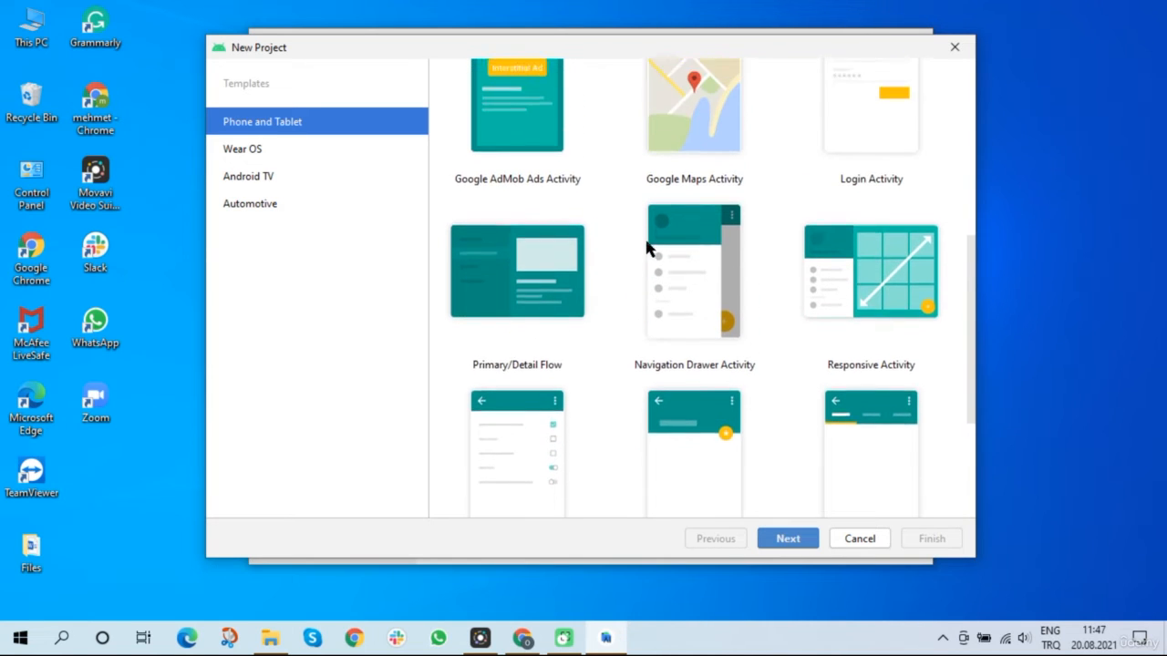
scroll(649, 254, "up", 3)
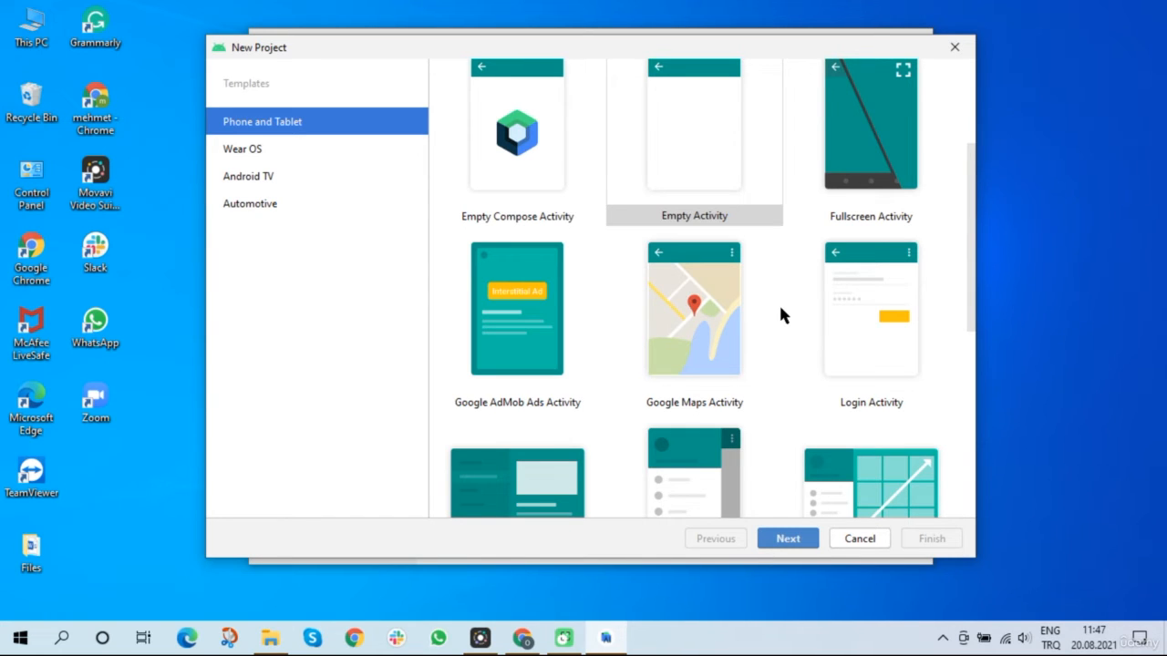
left_click(701, 325)
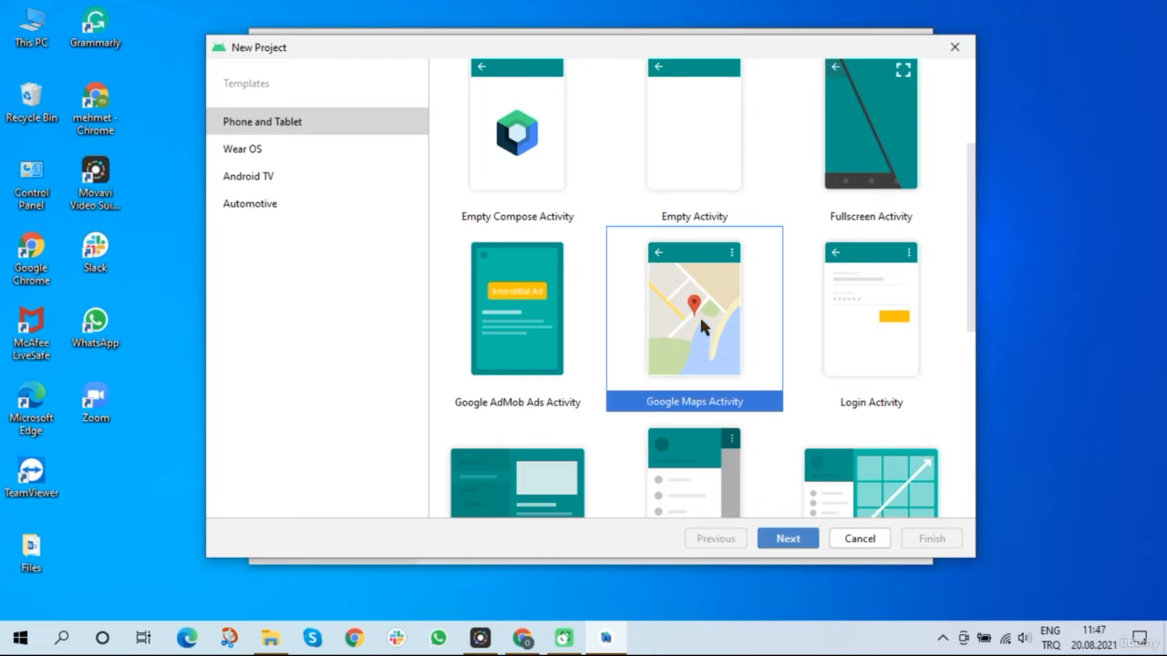
scroll(699, 315, "up", 3)
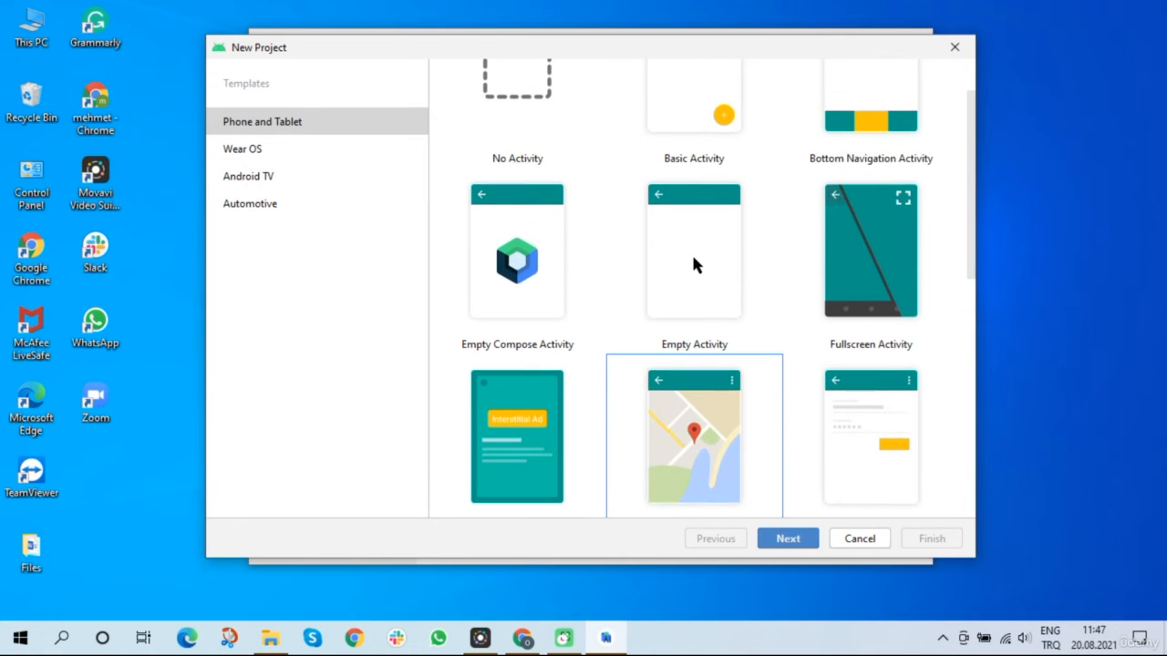
left_click(688, 247)
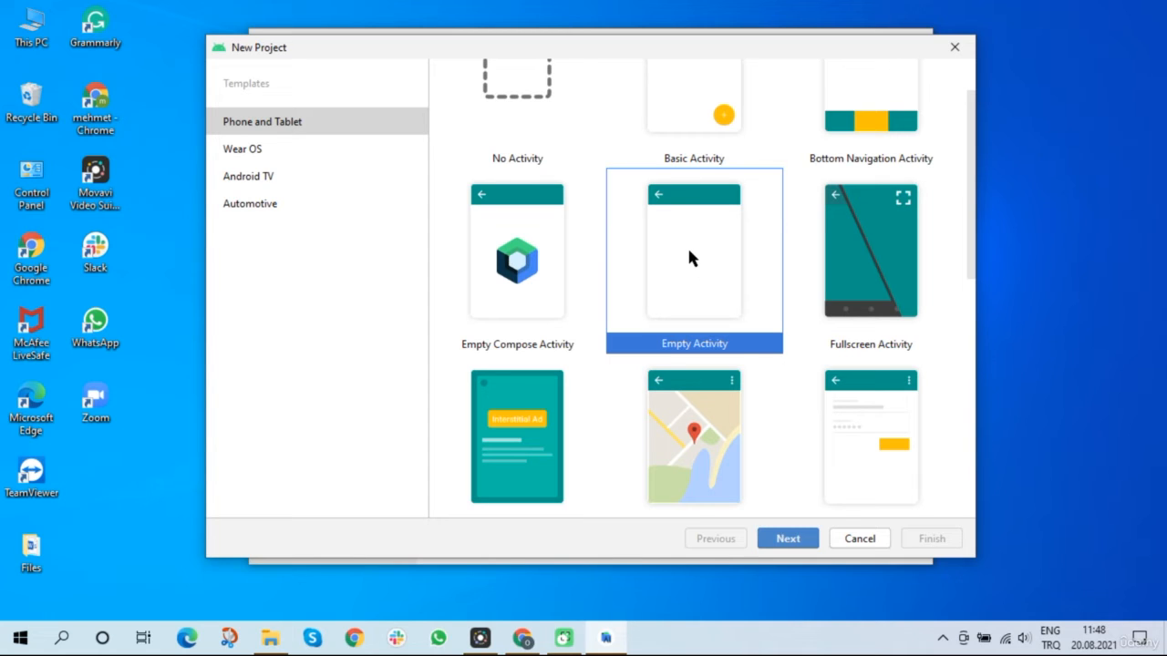
left_click(789, 539)
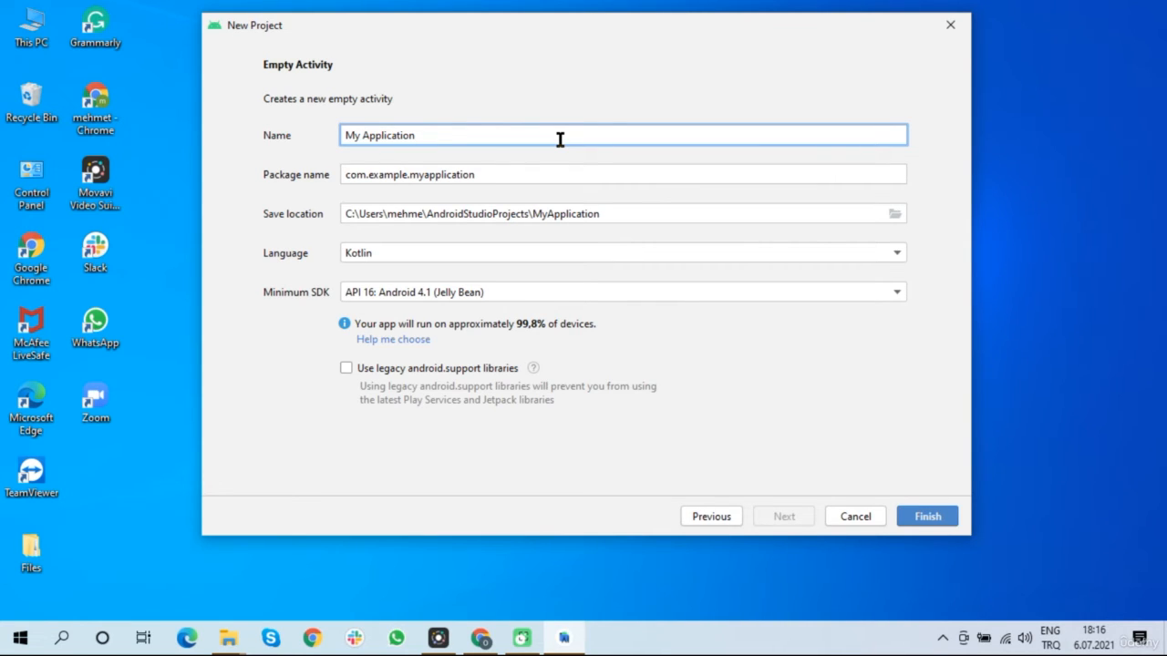
Name the project 'First Project' and check the package name com.example.firstproject
key("BackSpace")
key("BackSpace")
key("BackSpace")
key("BackSpace")
key("BackSpace")
key("BackSpace")
key("BackSpace")
key("BackSpace")
key("BackSpace")
key("BackSpace")
key("BackSpace")
key("BackSpace")
key("BackSpace")
key("BackSpace")
type("Firs")
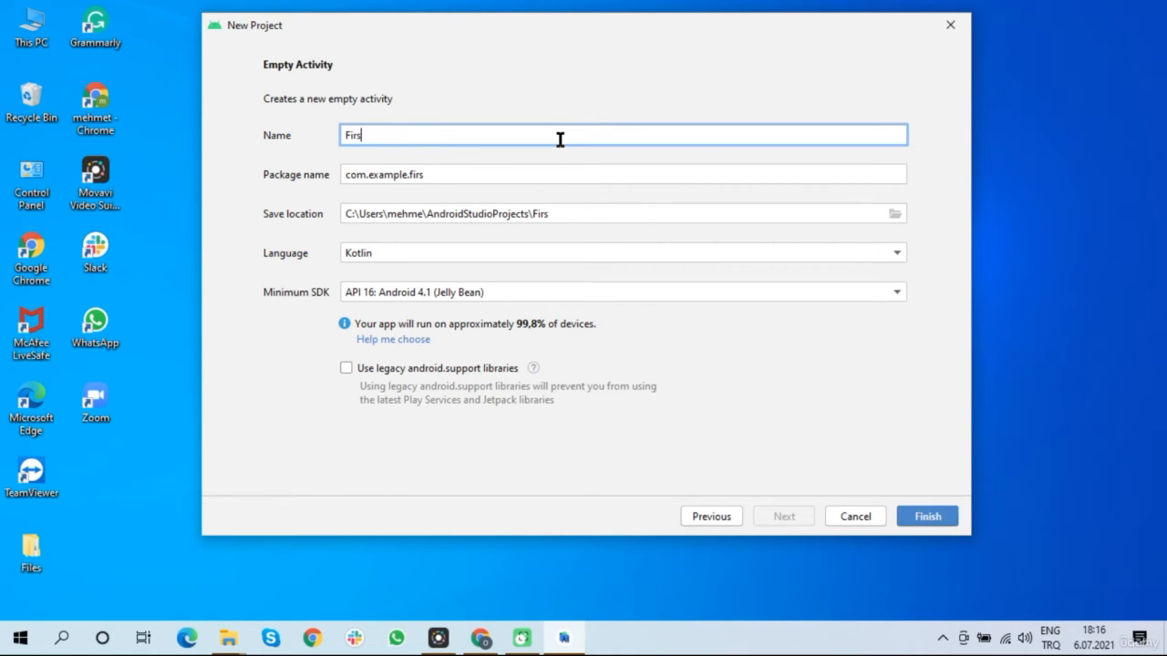
type("t Project")
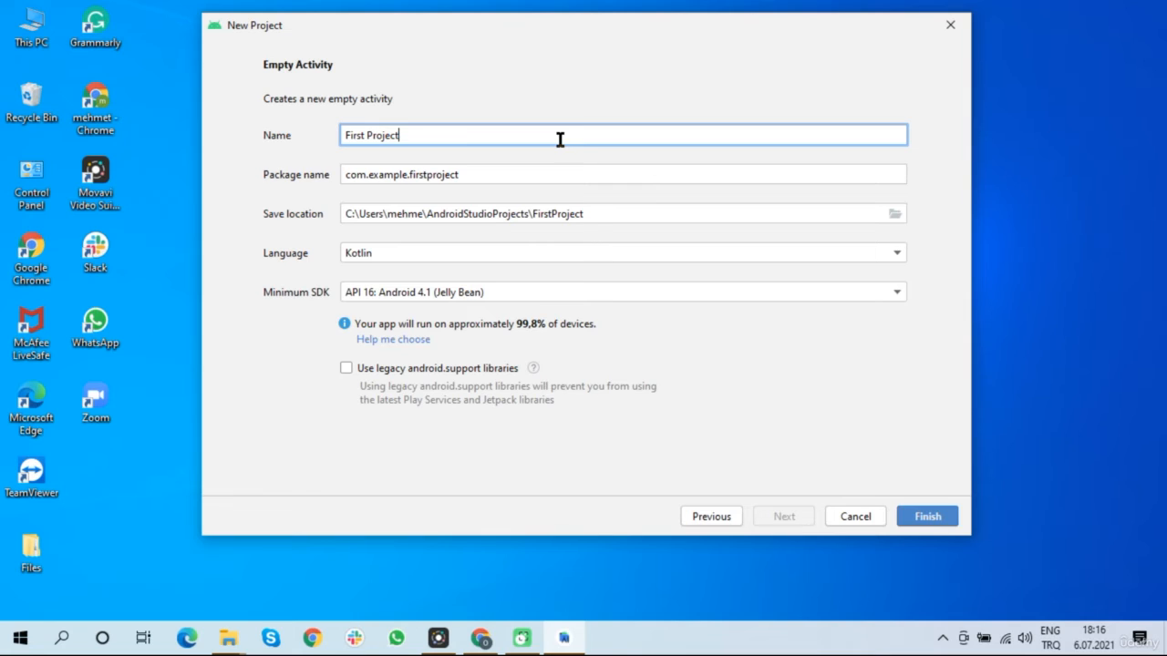
left_click(544, 173)
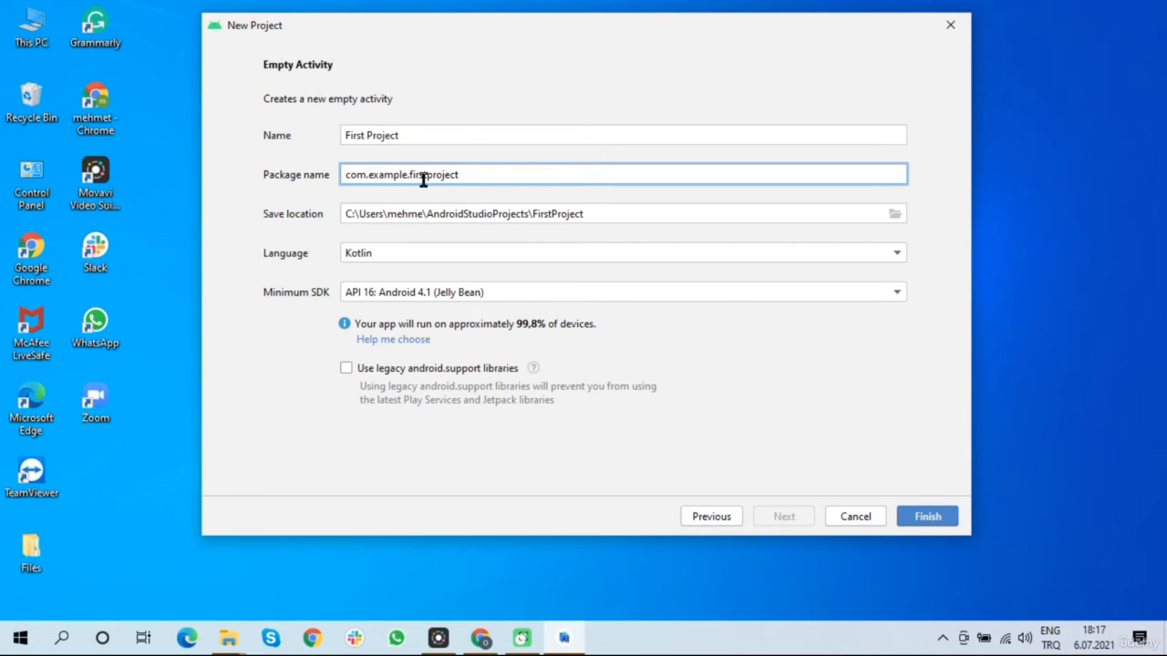
left_click_drag(369, 174, 408, 174)
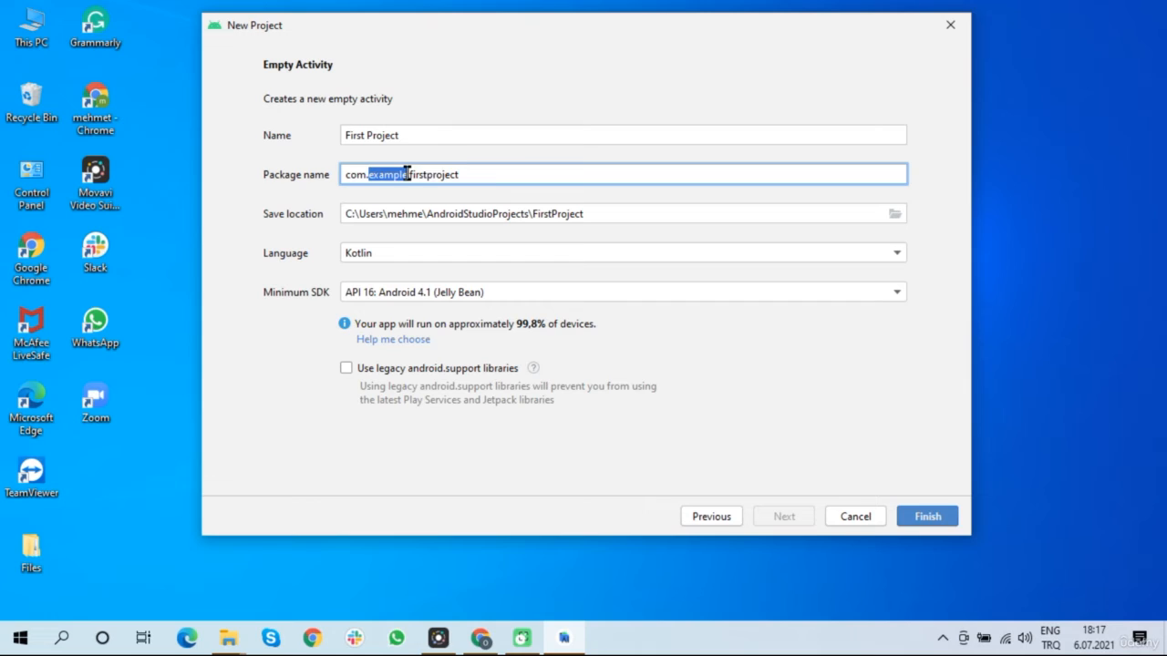
left_click(492, 180)
Keep the default save location ending in AndroidStudioProjects\FirstProject after cancelling the folder browser
left_click(620, 215)
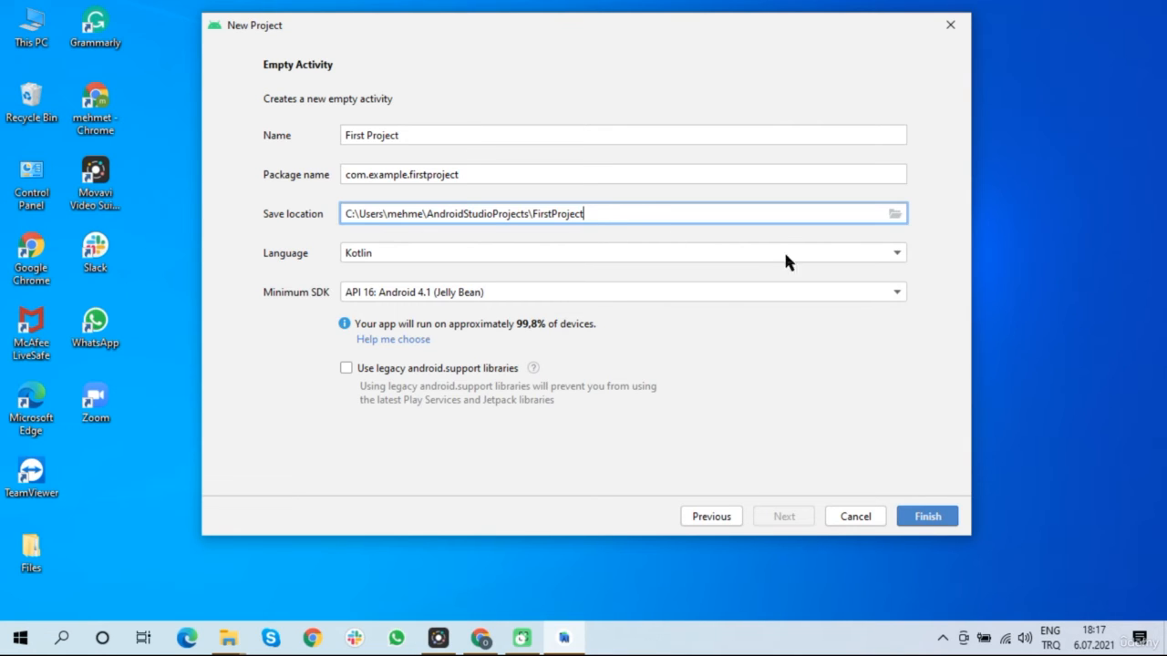
left_click(895, 214)
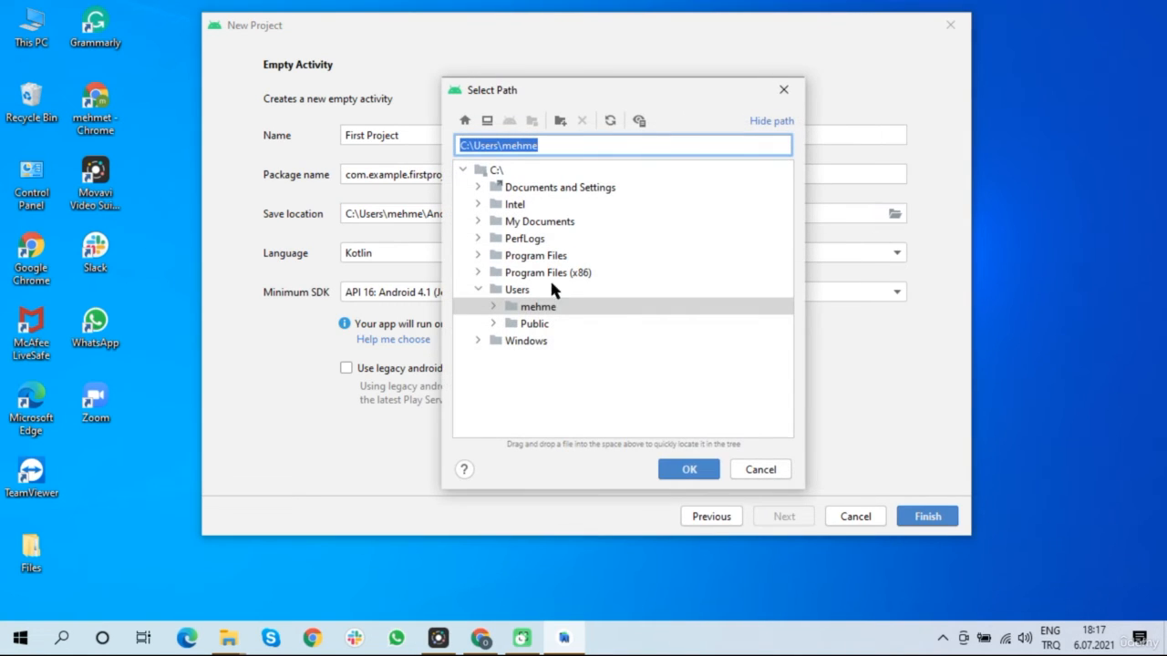
left_click(757, 469)
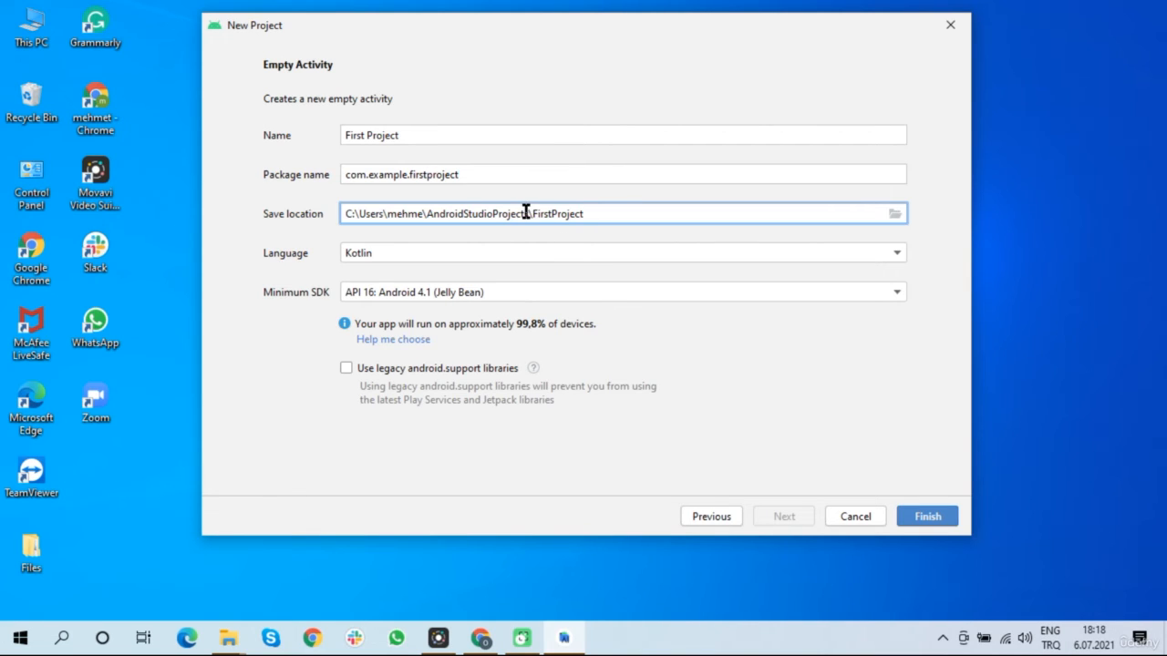
left_click_drag(527, 212, 587, 212)
Confirm Kotlin as the project language and bring up the minimum SDK version list
left_click(621, 211)
left_click(645, 254)
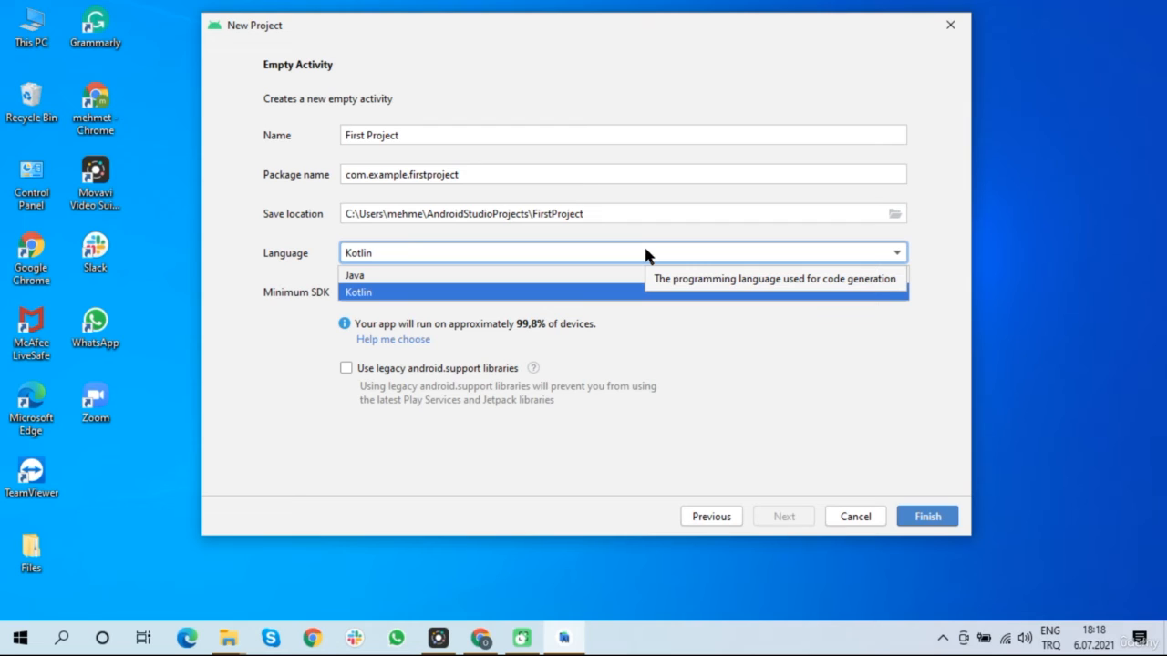
left_click(375, 292)
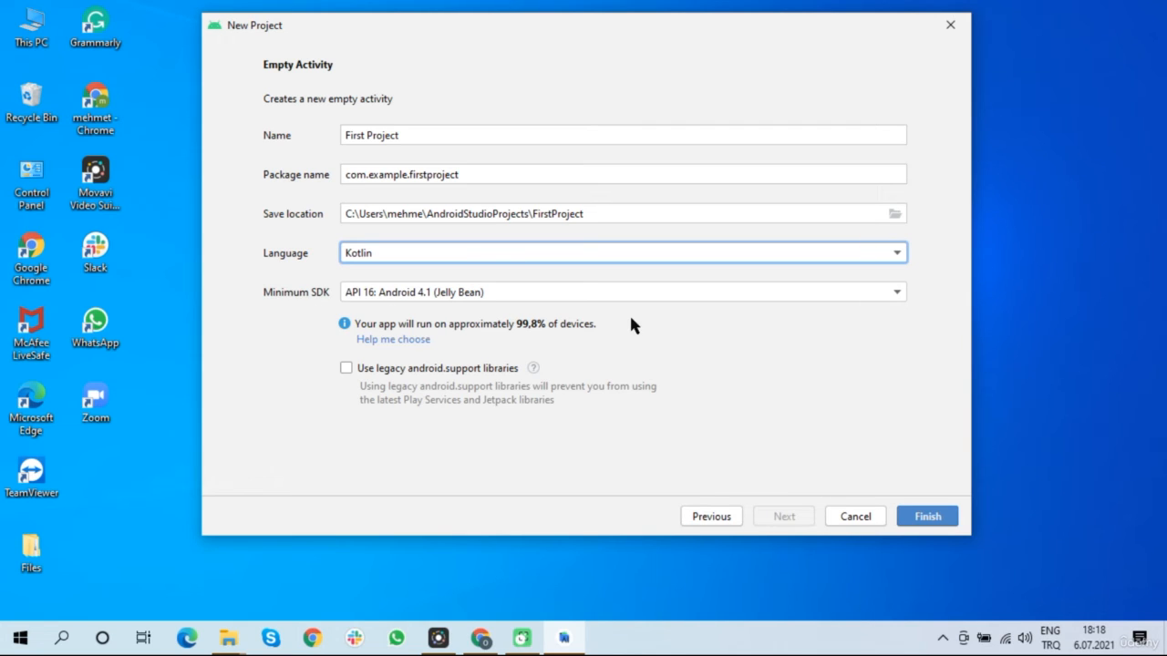
left_click(757, 292)
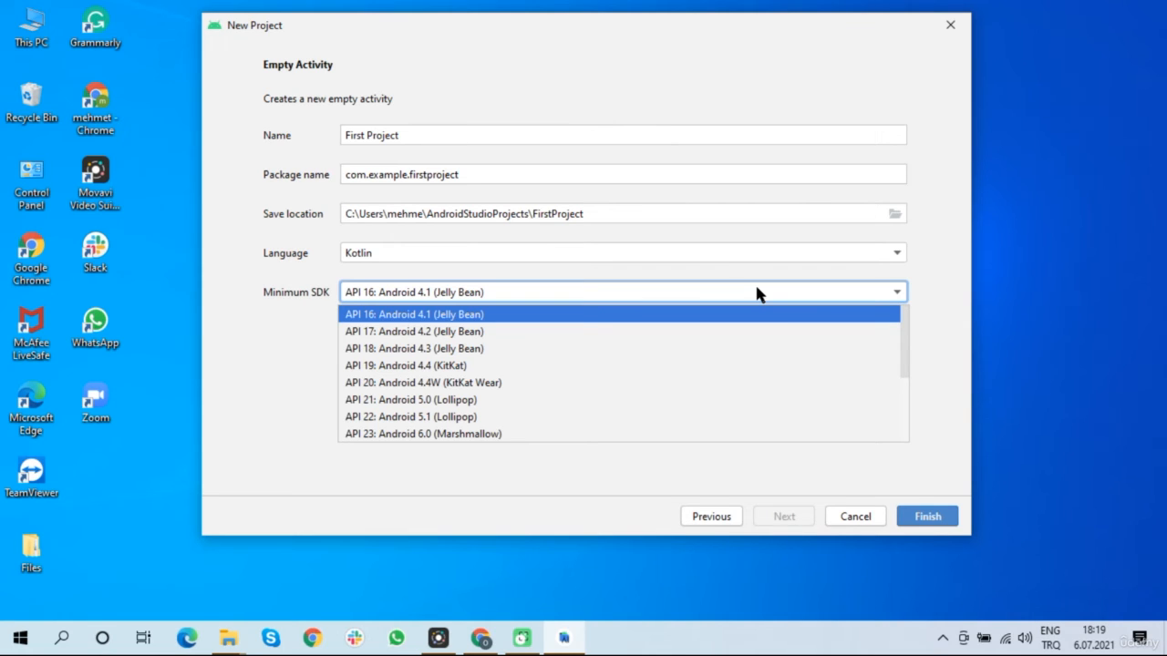
Compare minimum SDK options API 26 and API 21, settling on API 23: Android 6.0 (Marshmallow)
scroll(741, 361, "down", 3)
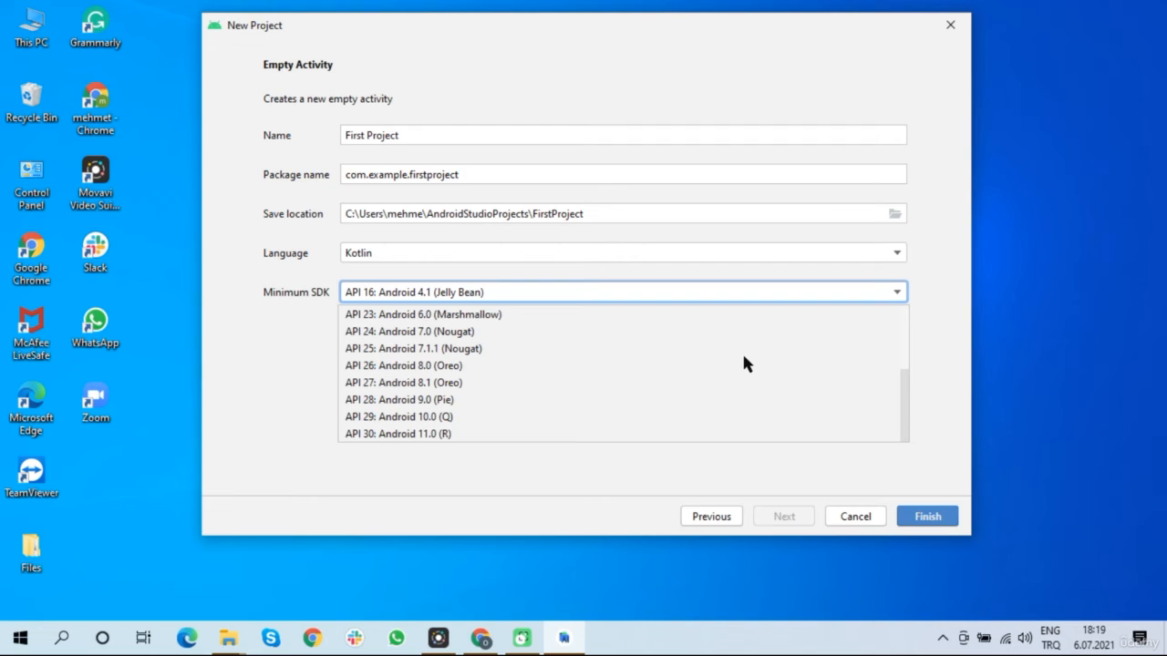
left_click(499, 369)
left_click(488, 290)
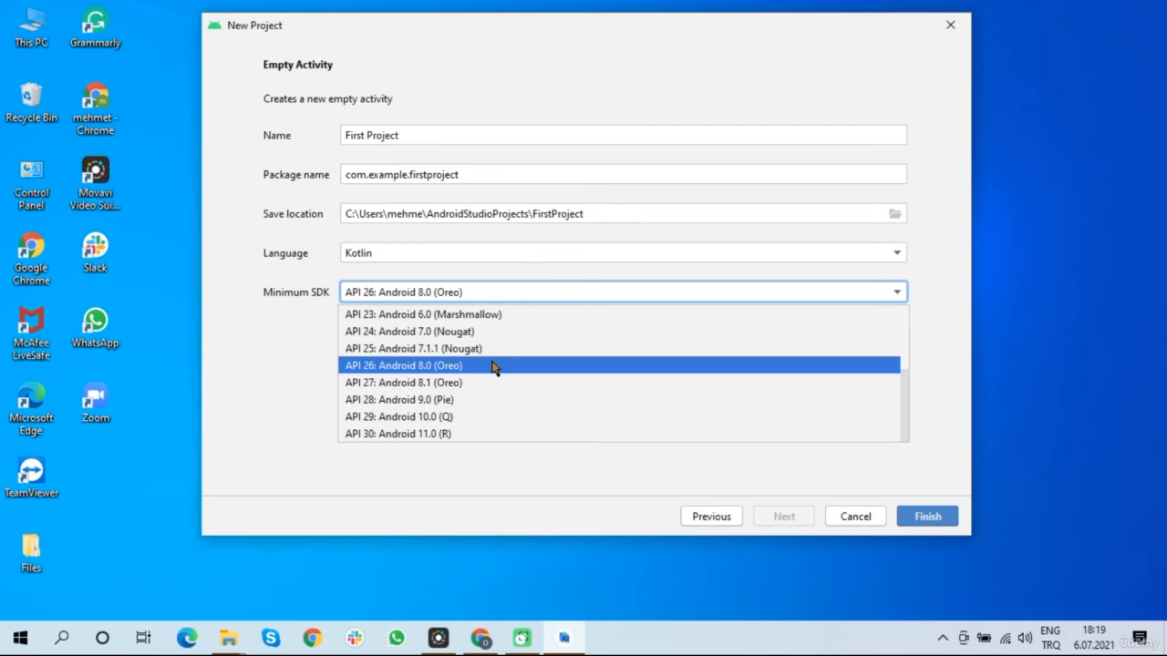
scroll(493, 366, "up", 1)
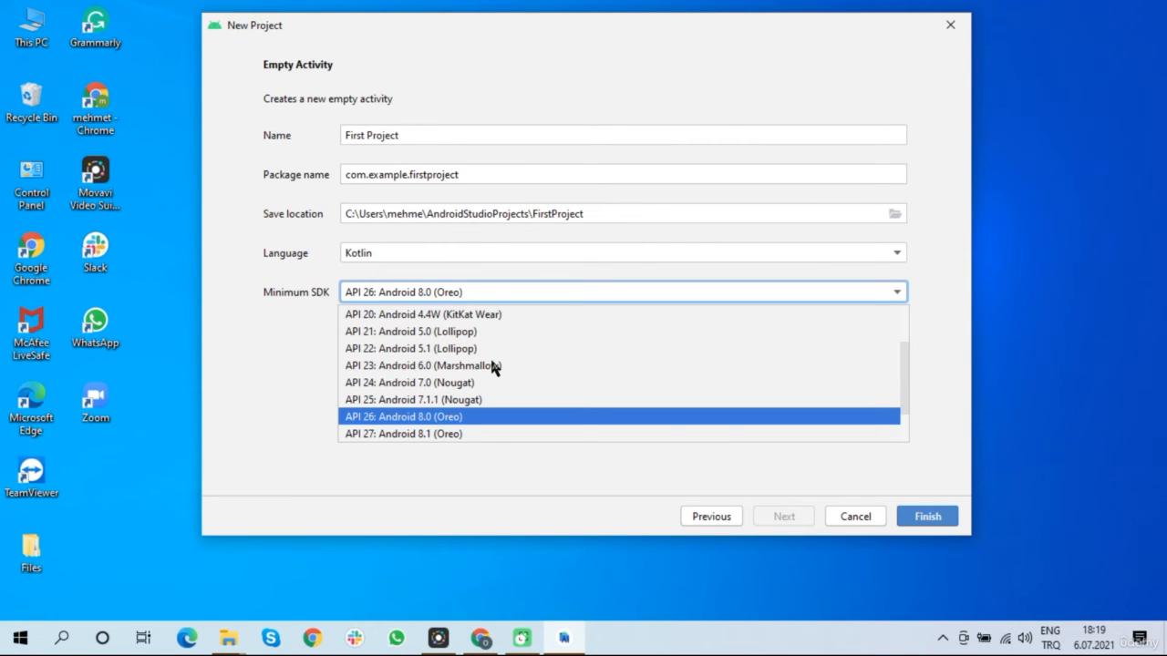
scroll(493, 366, "up", 1)
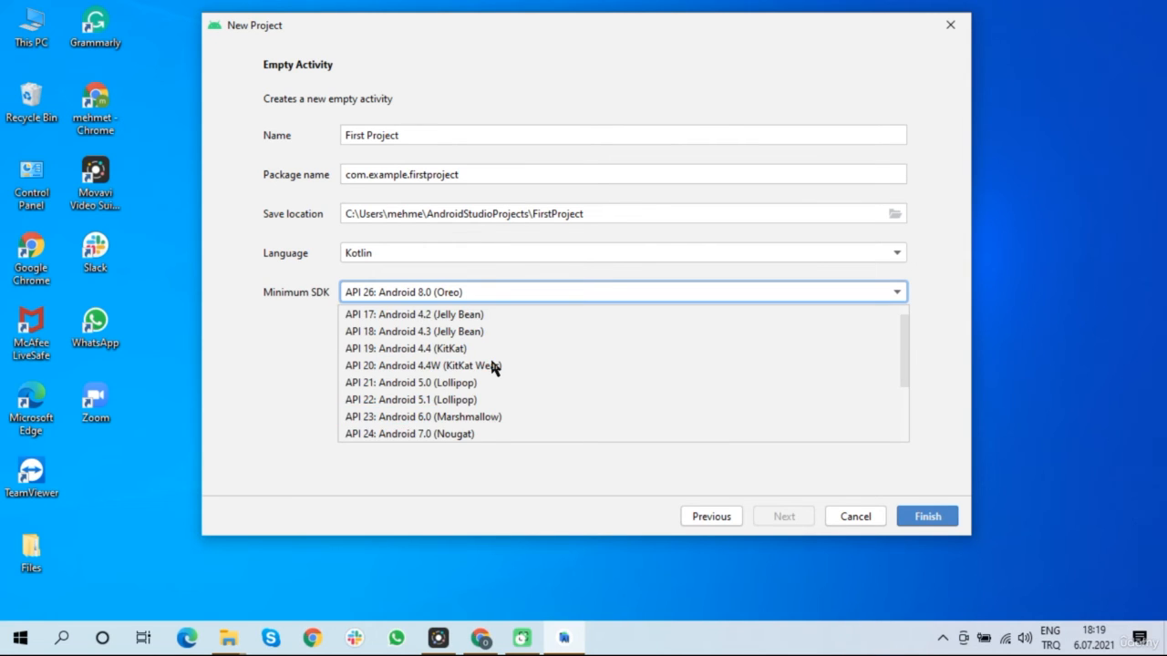
left_click(441, 416)
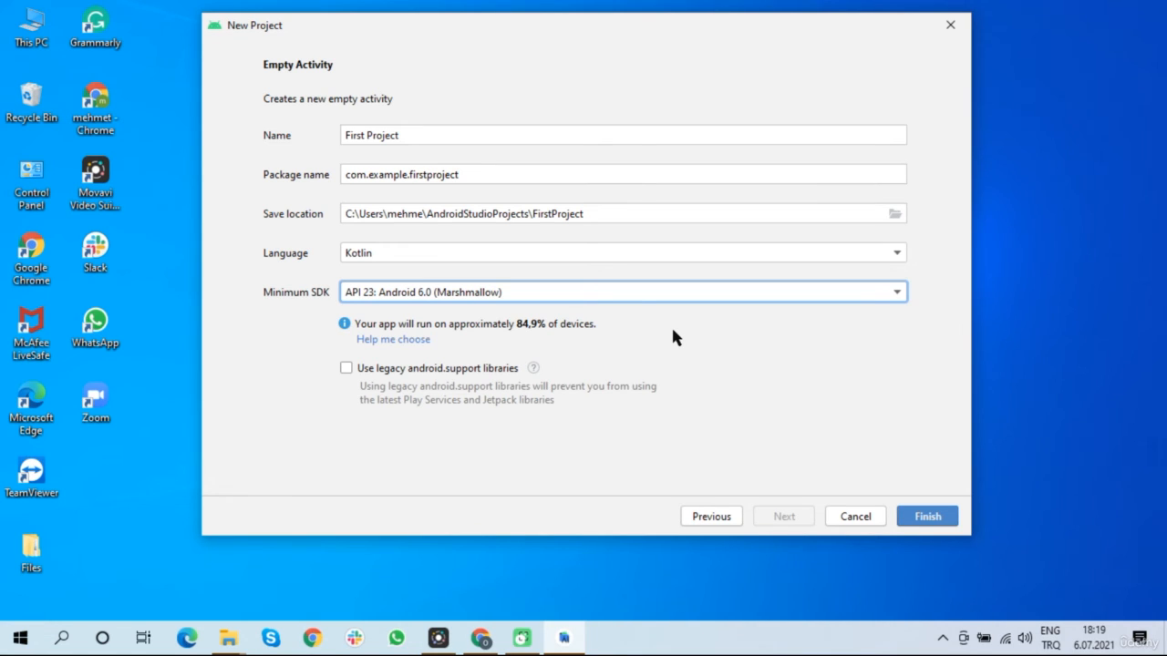
left_click(631, 293)
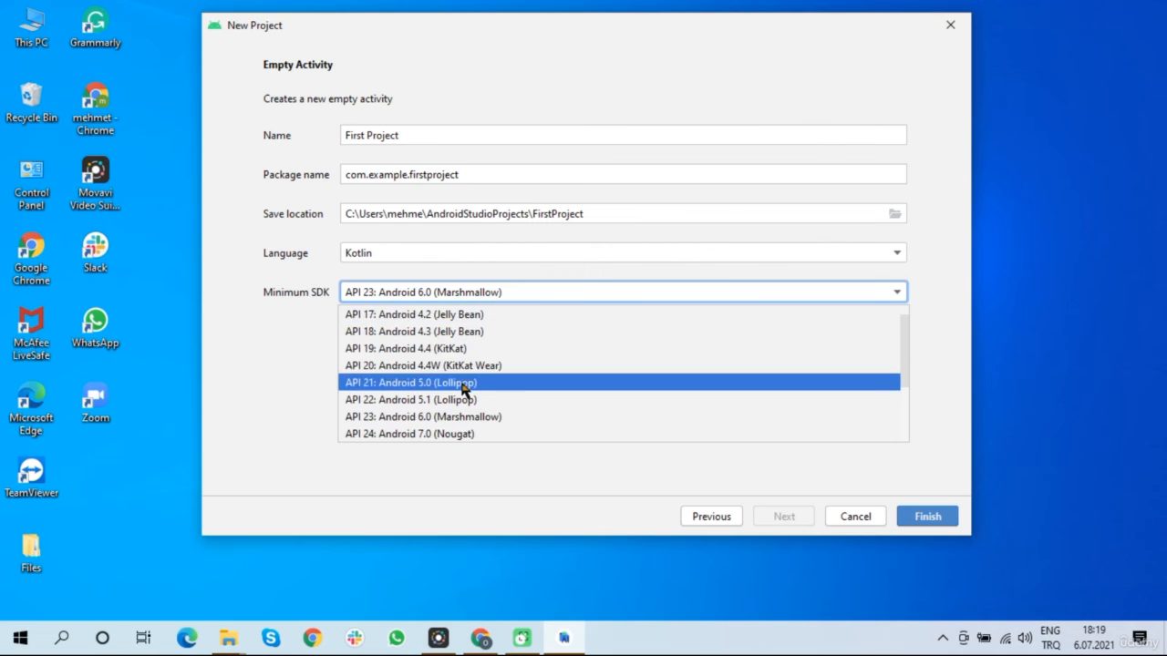
left_click(463, 381)
left_click(554, 292)
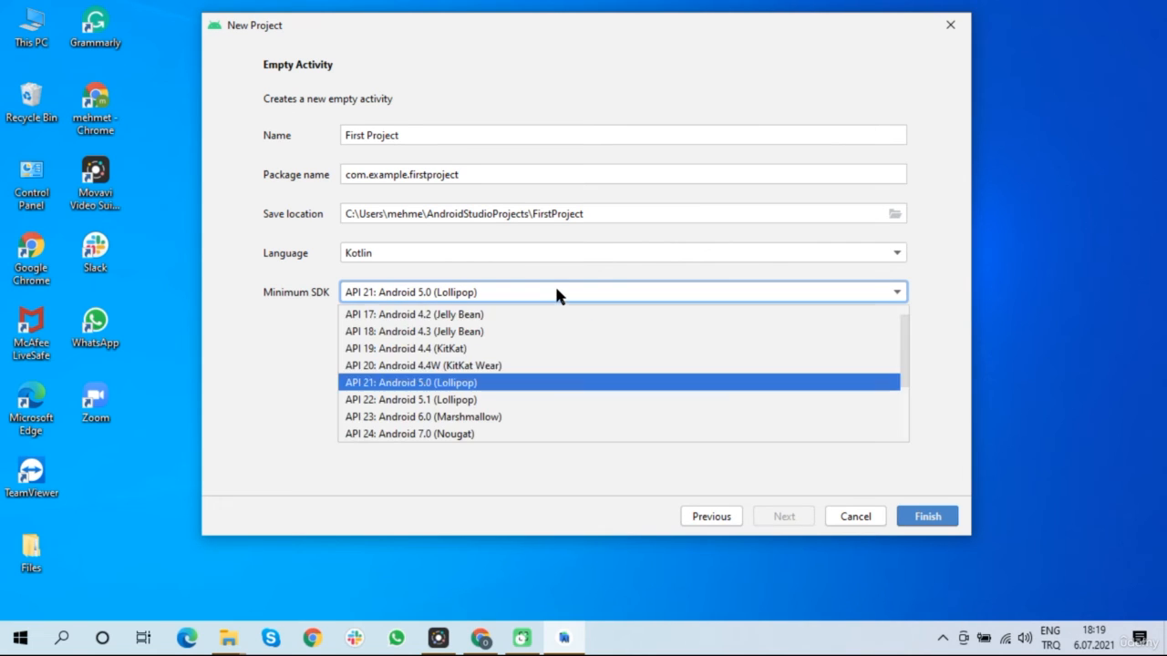
left_click(445, 416)
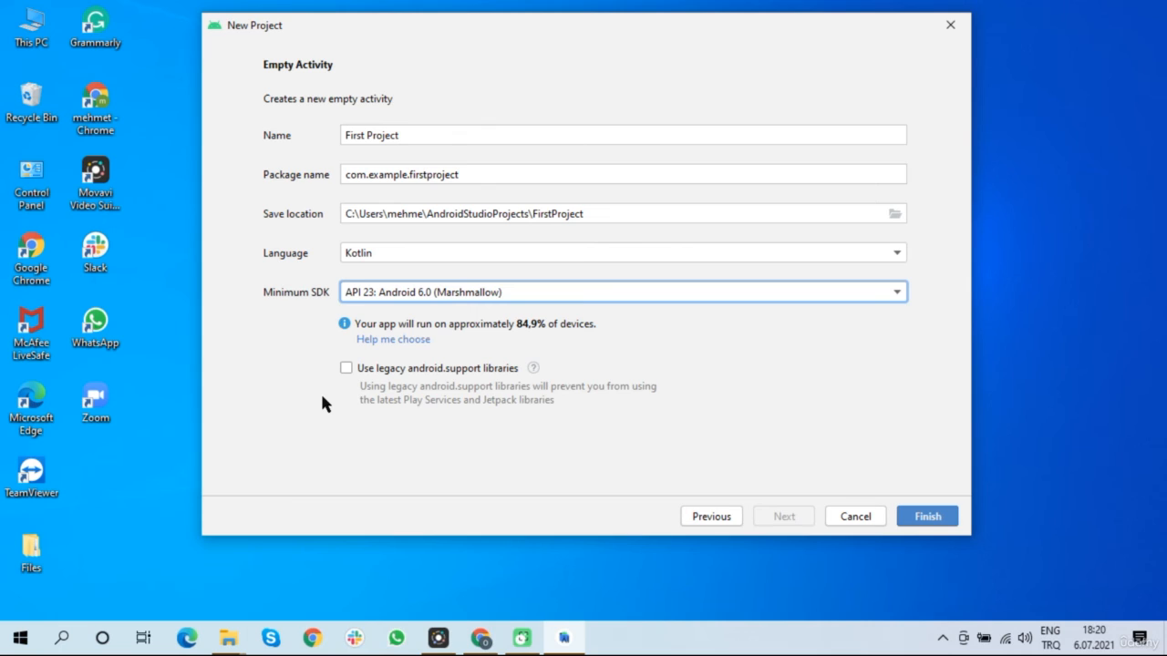
mouse_move(533, 366)
Finish creating First Project, maximize the window, and skim then close the What's New panel
left_click(929, 517)
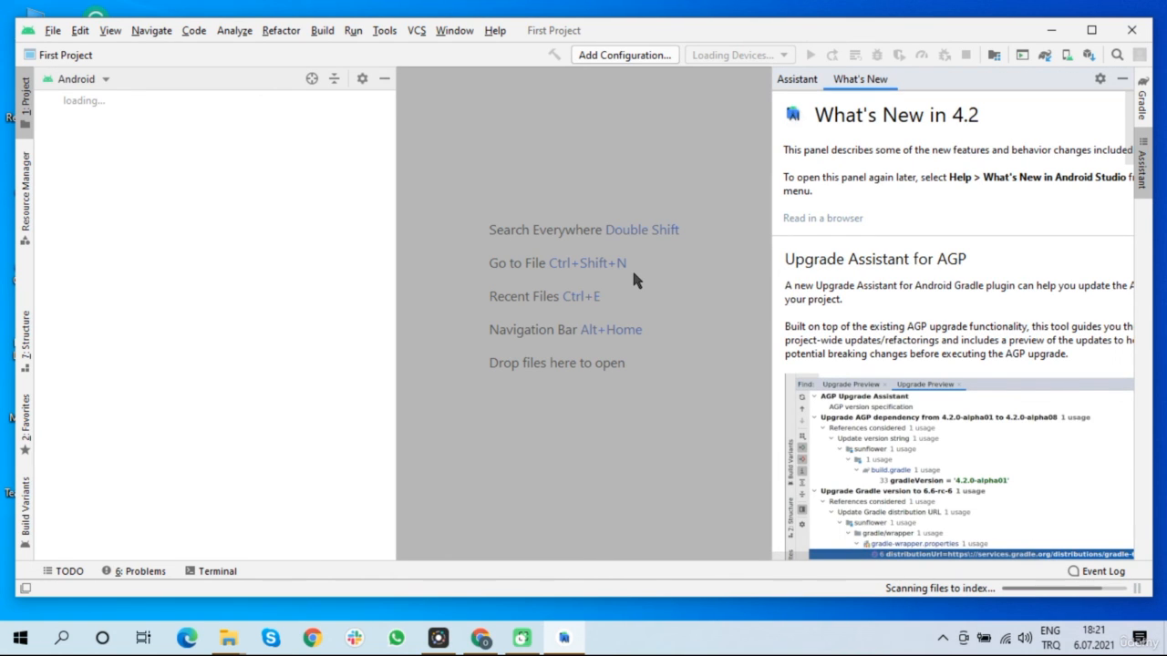
left_click(1094, 30)
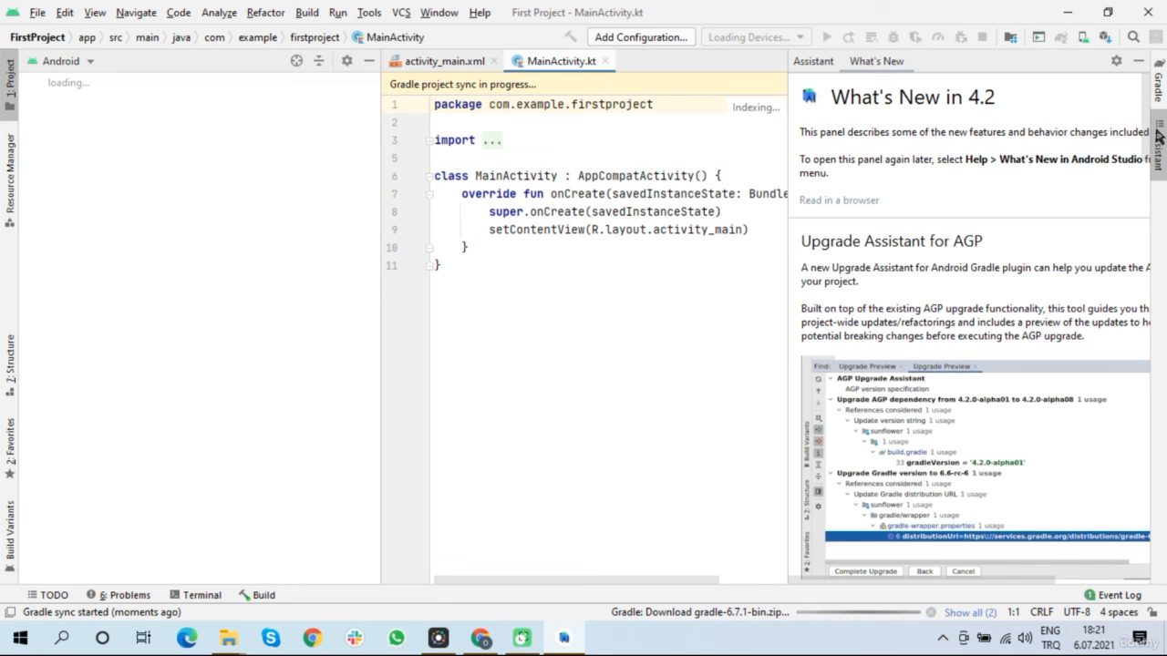
scroll(963, 262, "down", 4)
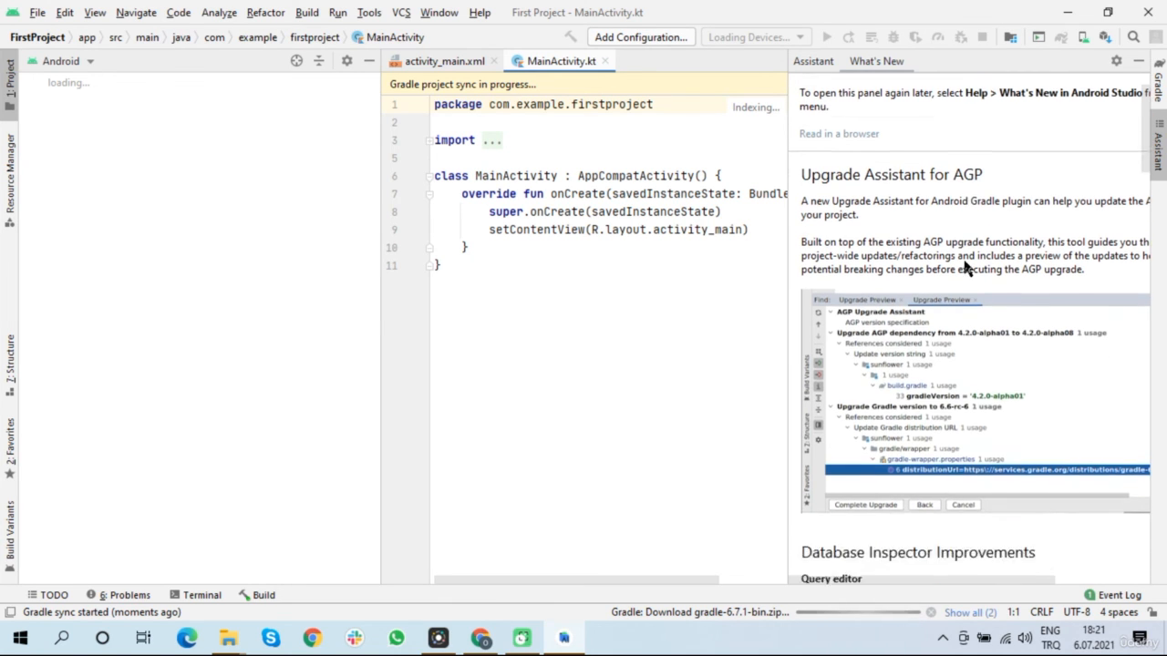
scroll(964, 262, "down", 4)
scroll(964, 262, "up", 7)
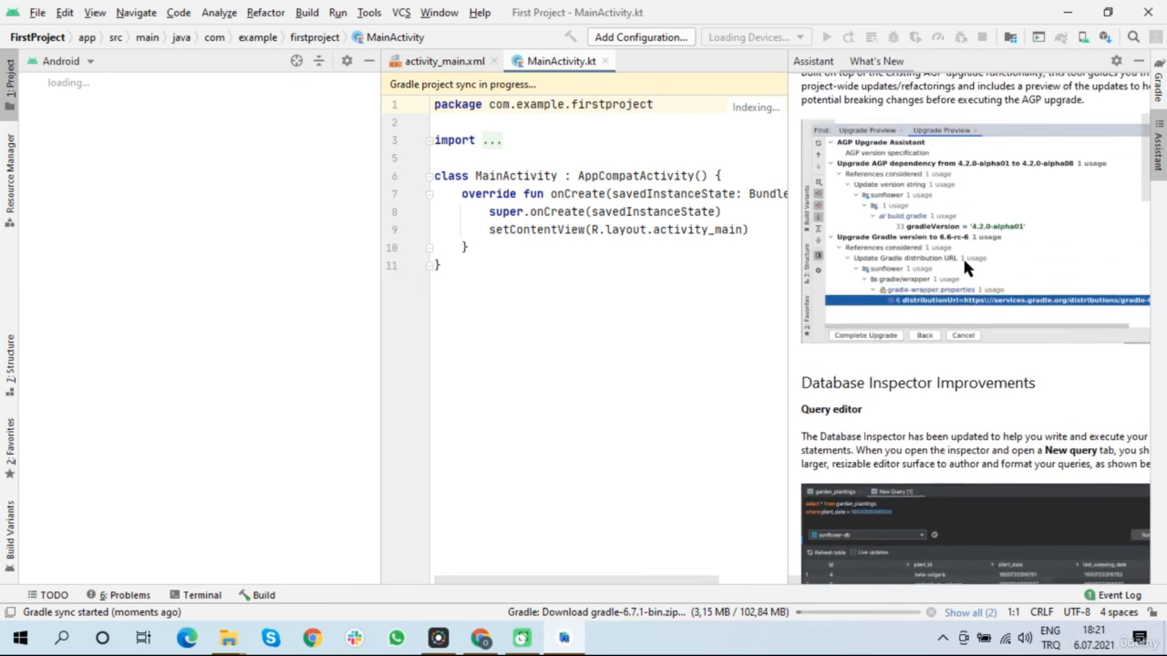
scroll(966, 266, "up", 2)
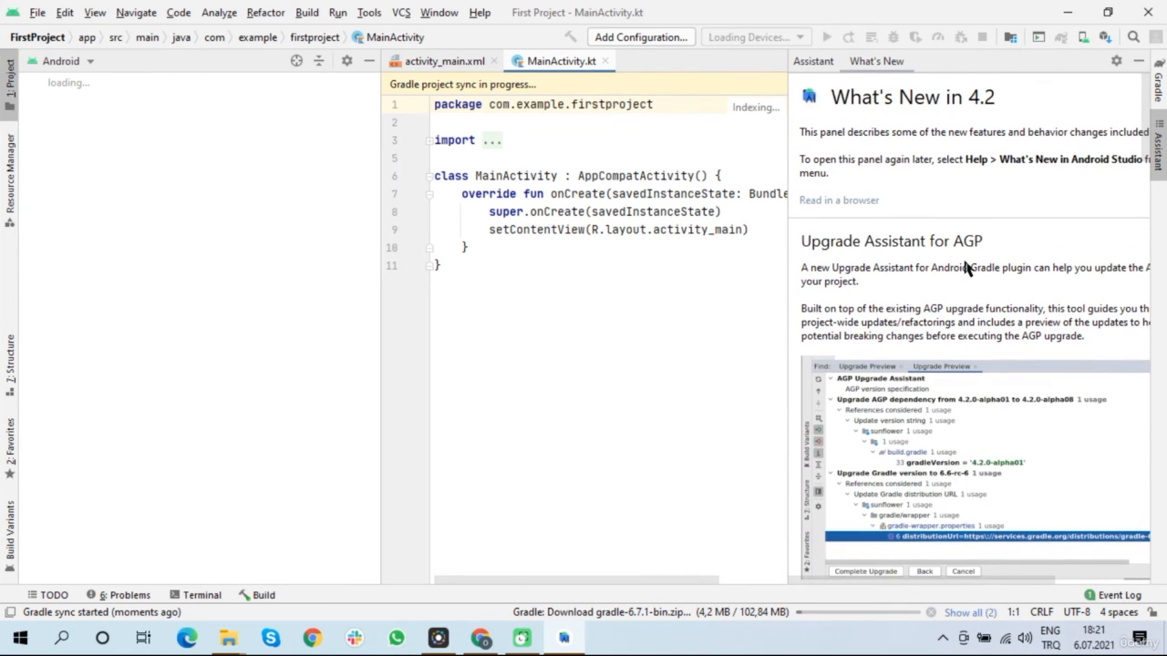
left_click(1158, 151)
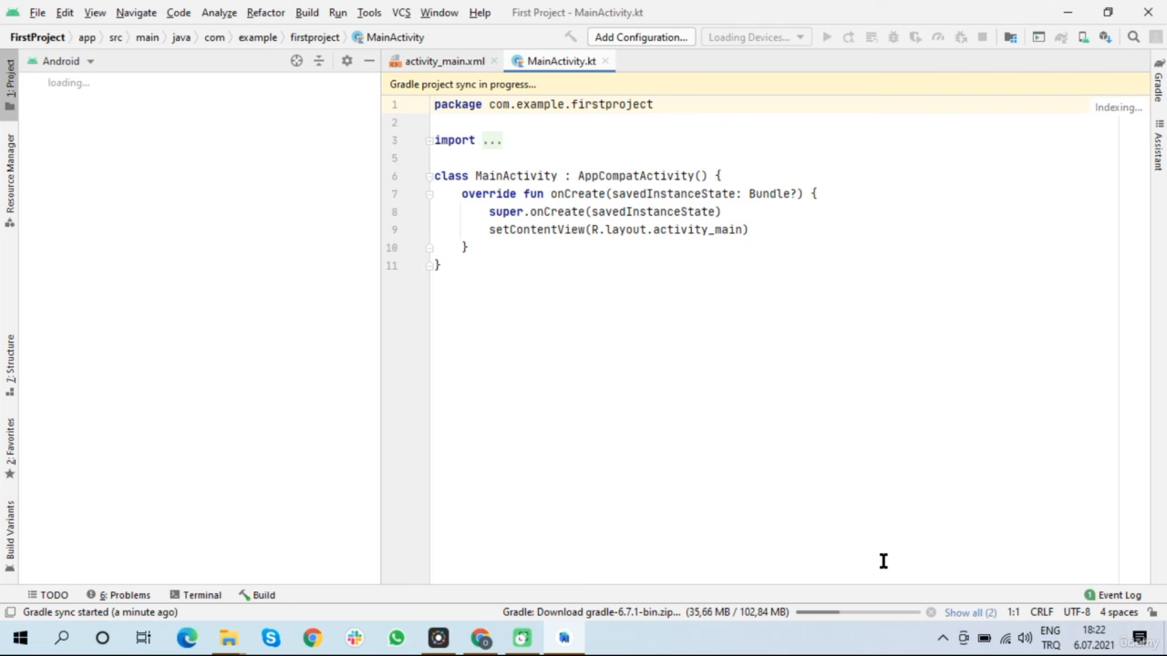
Show the Gradle sync Build output and enlarge its panel
left_click(262, 597)
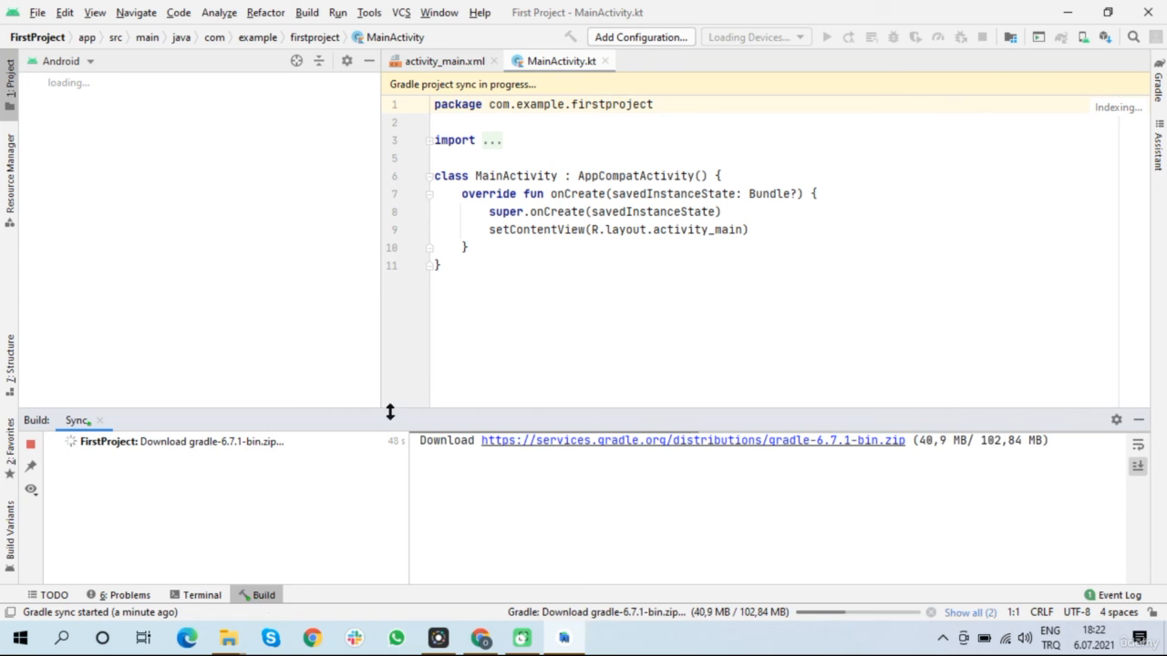
left_click_drag(390, 412, 418, 242)
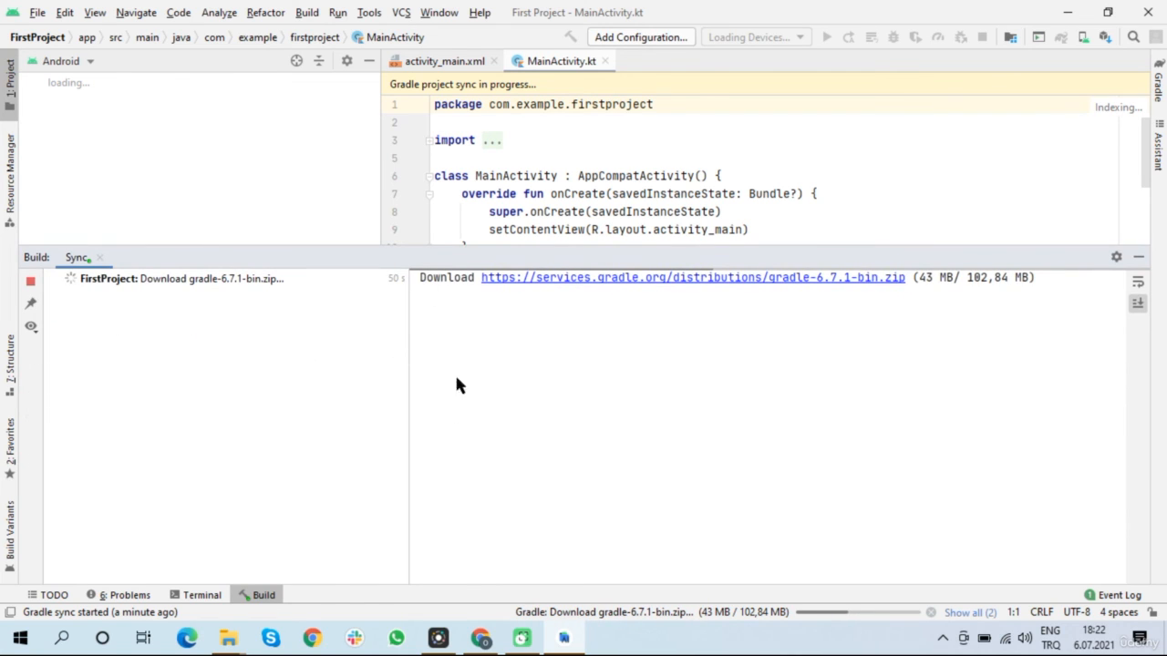